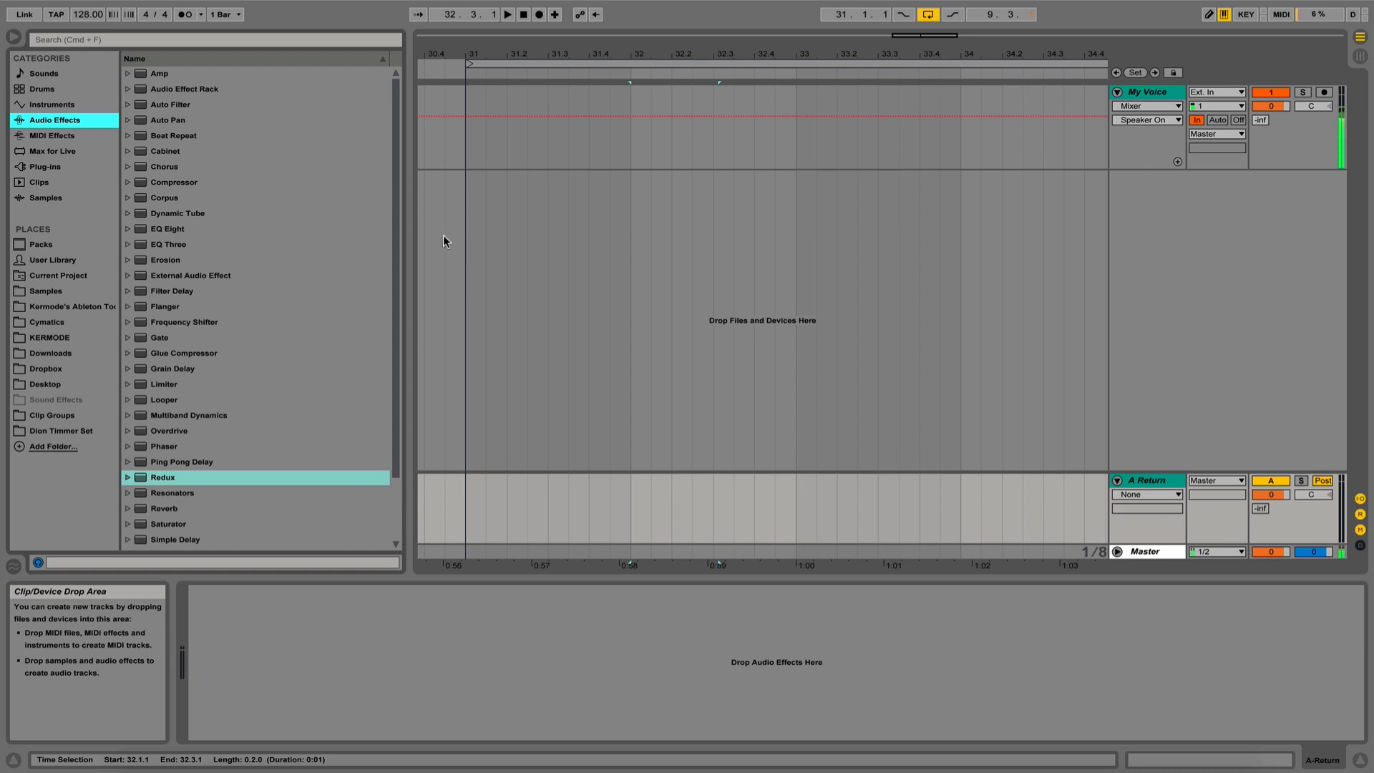
Insert a second return track below A Return and unfold it to show its mixer controls
right_click(1141, 481)
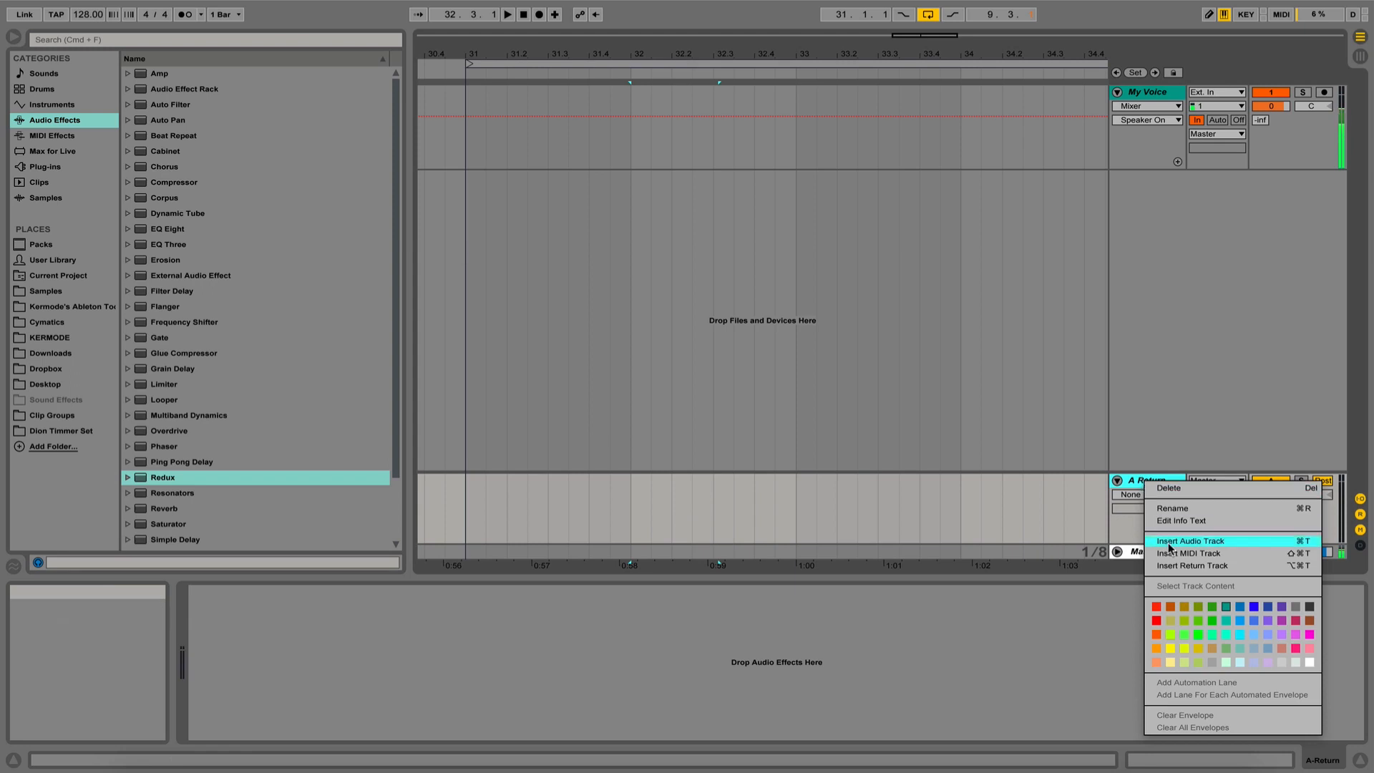
click(1175, 565)
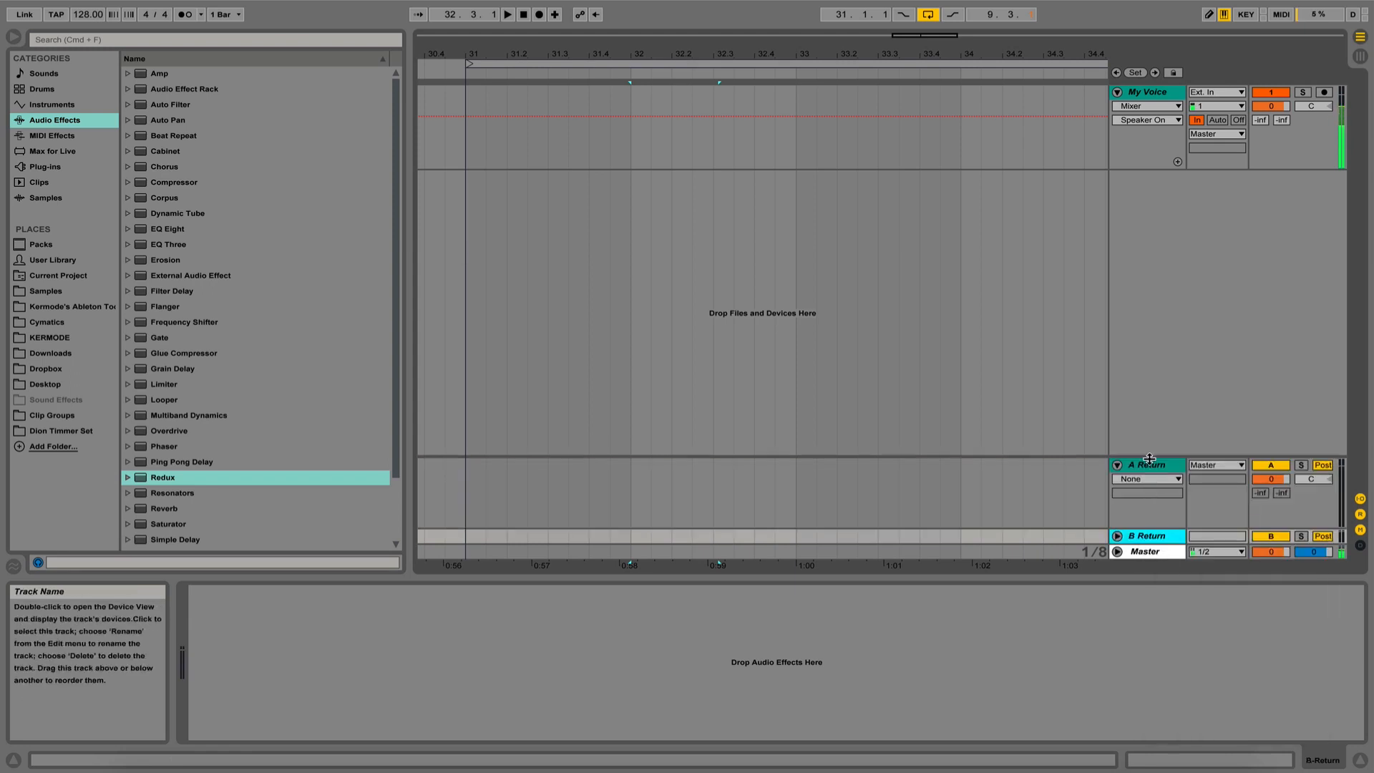
click(1149, 465)
click(1157, 536)
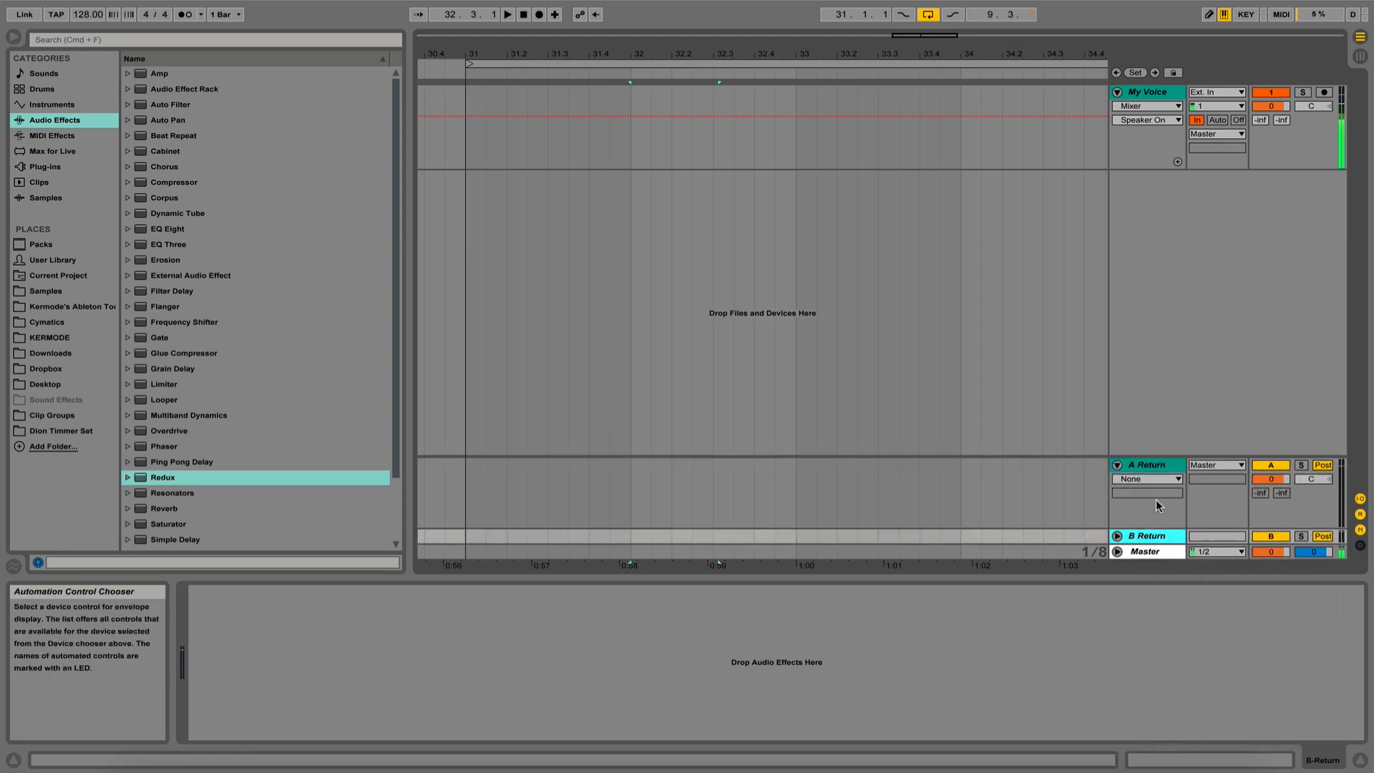
click(1263, 494)
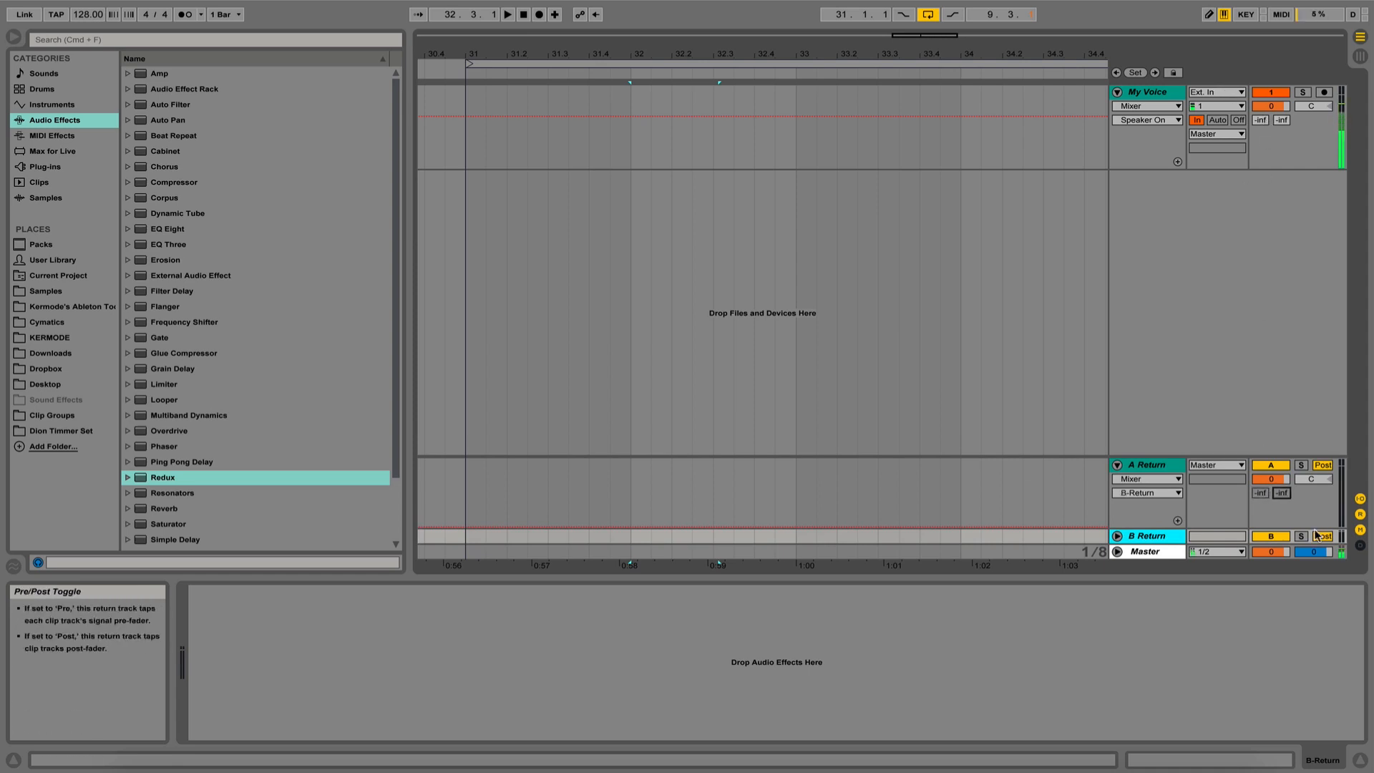
click(1257, 493)
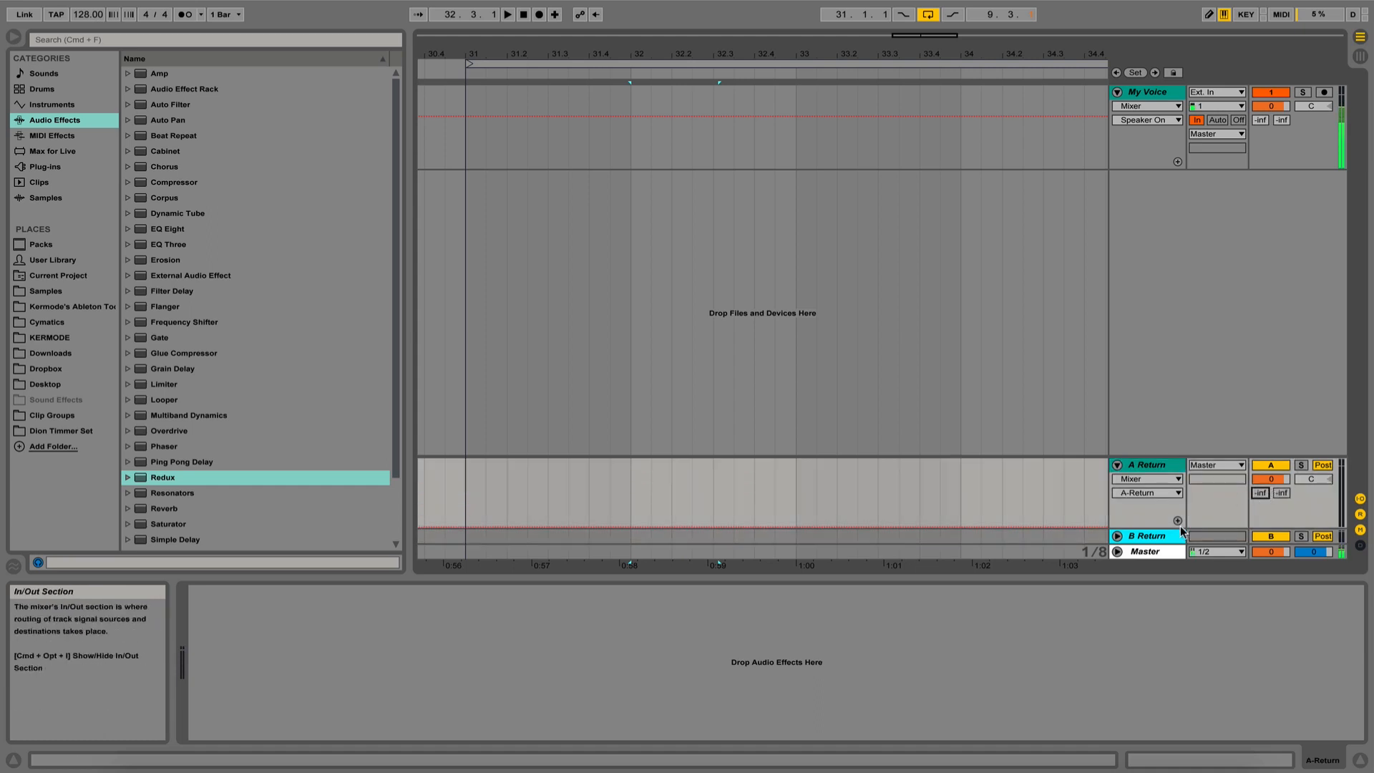
click(1116, 536)
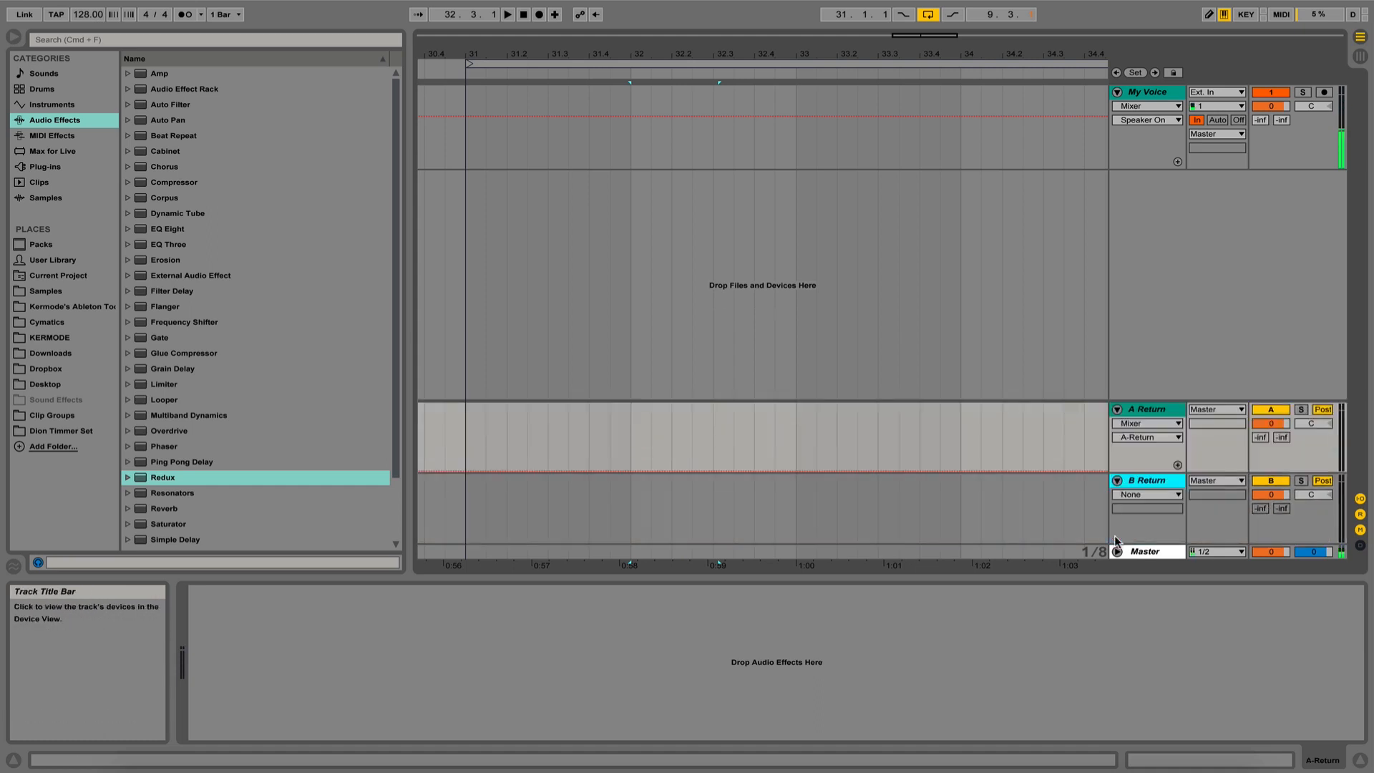
Enable A Return's send to B and B Return's send to A, and set both sends to 0 dB
right_click(1281, 437)
click(1208, 448)
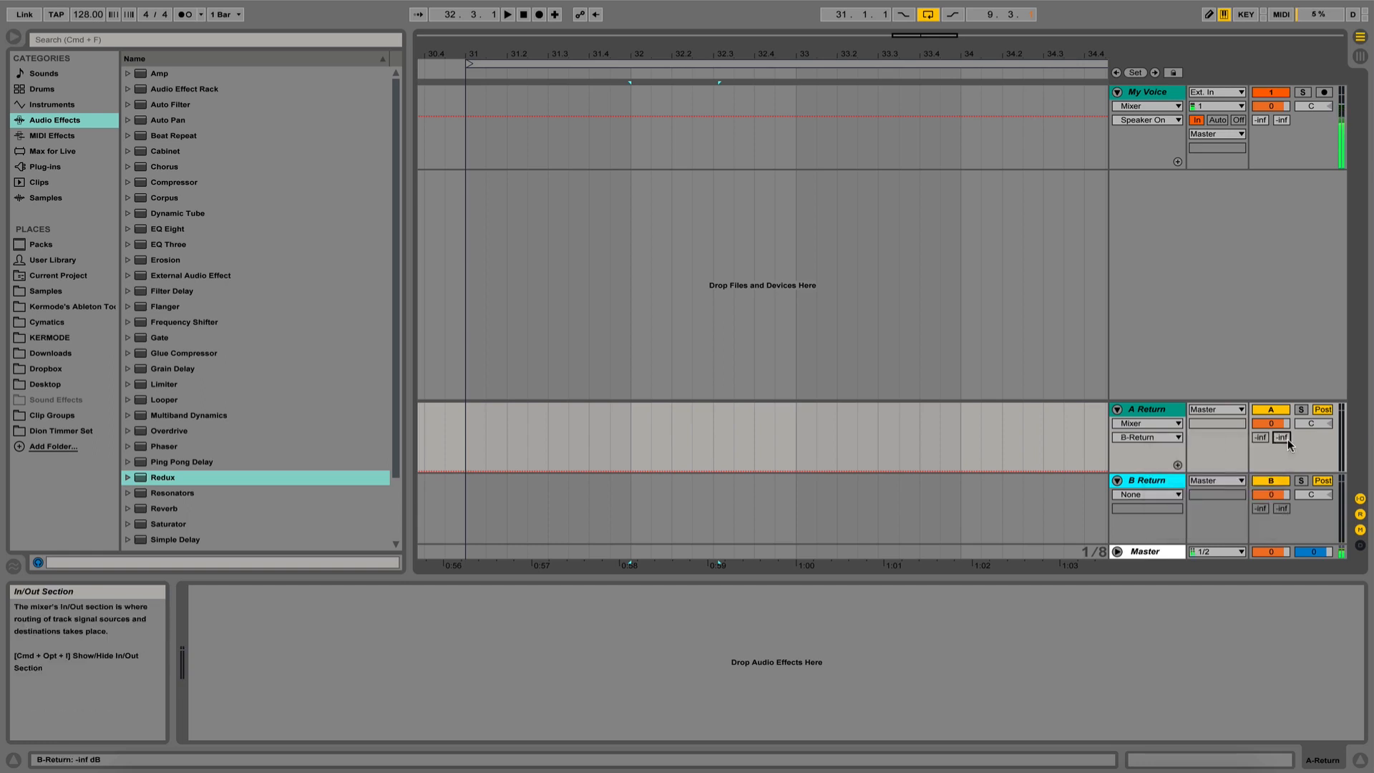
right_click(1262, 512)
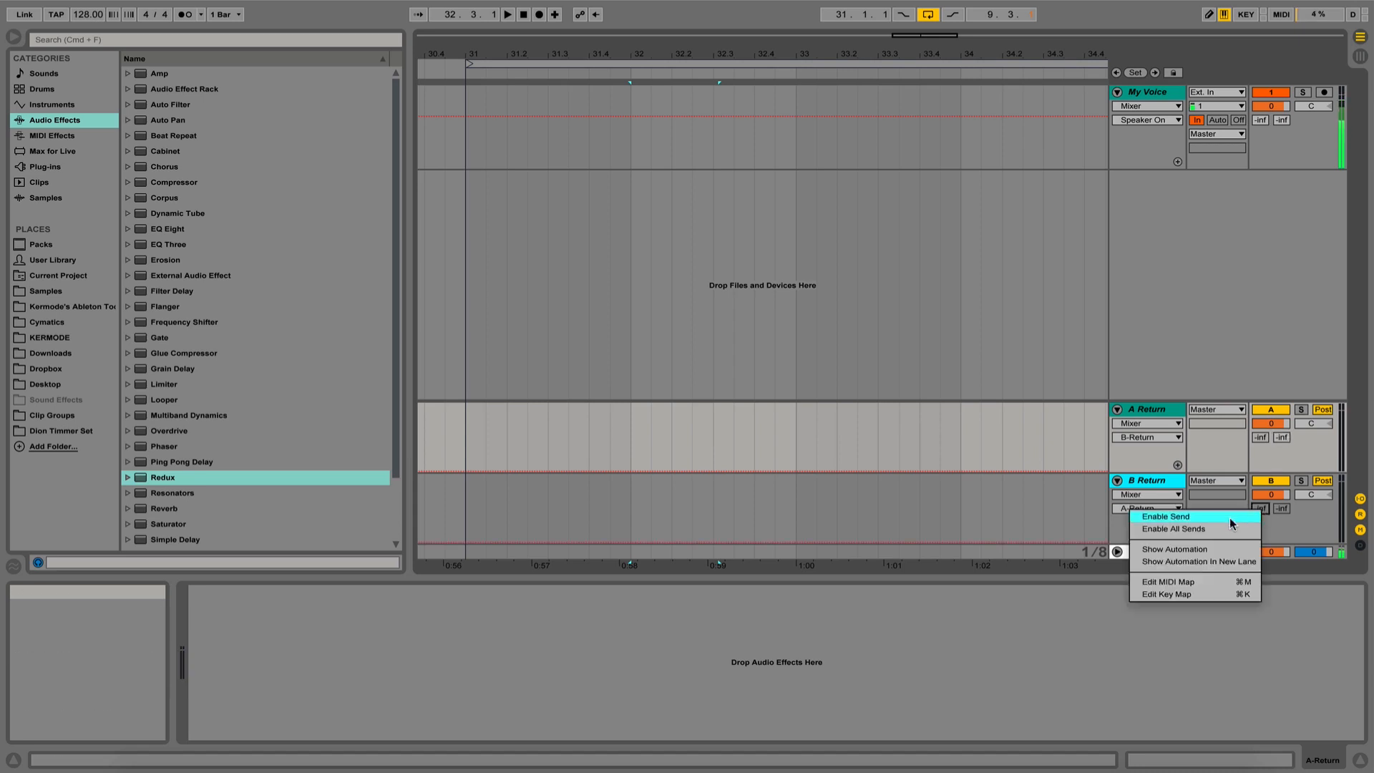
click(1222, 518)
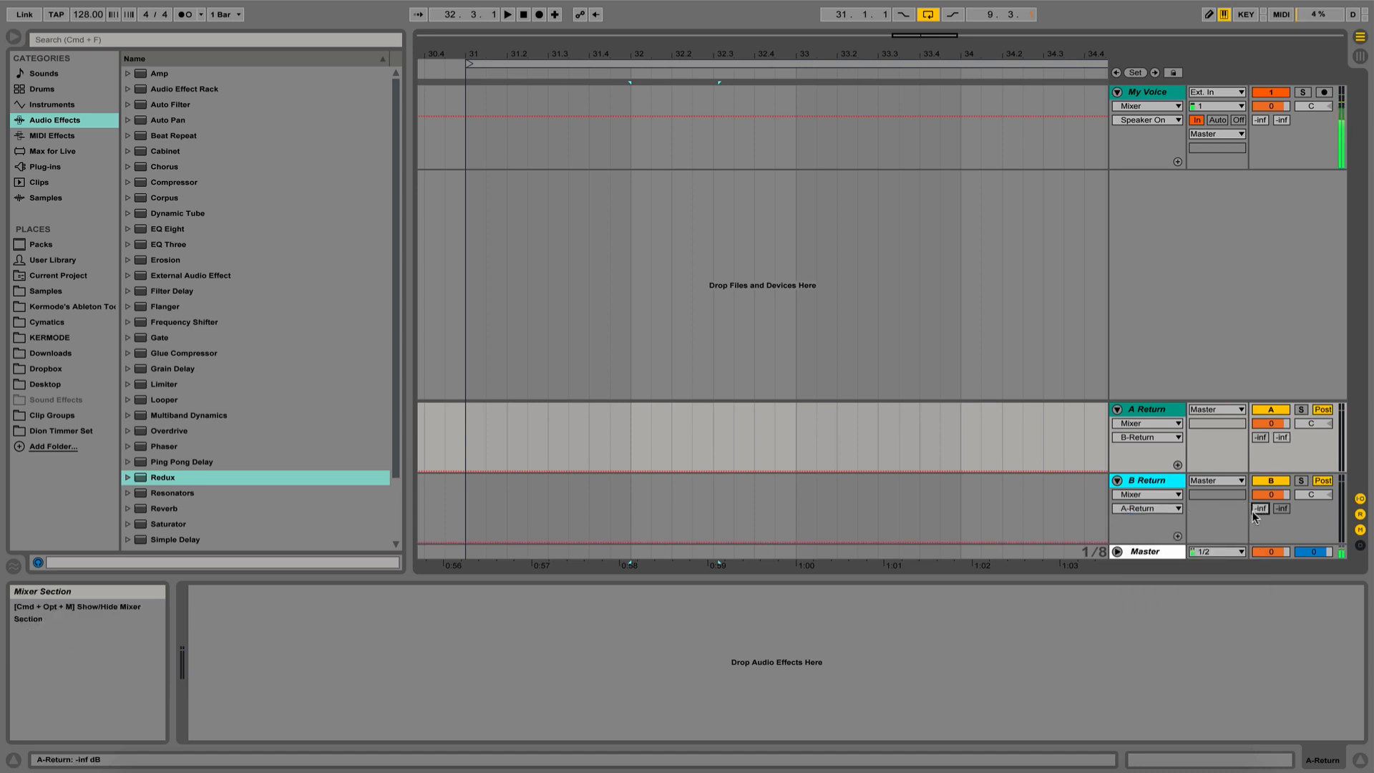
drag(1260, 508, 1260, 494)
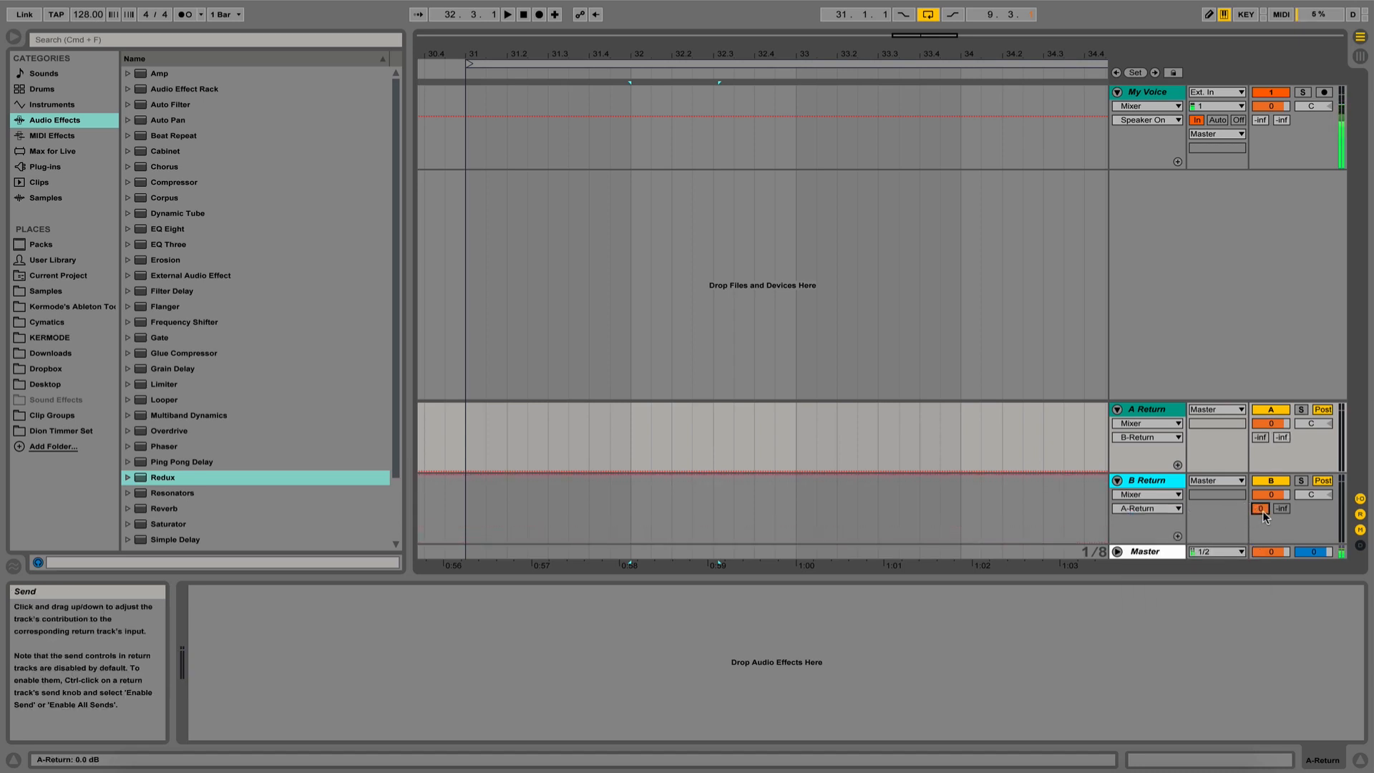
drag(1281, 438, 1281, 386)
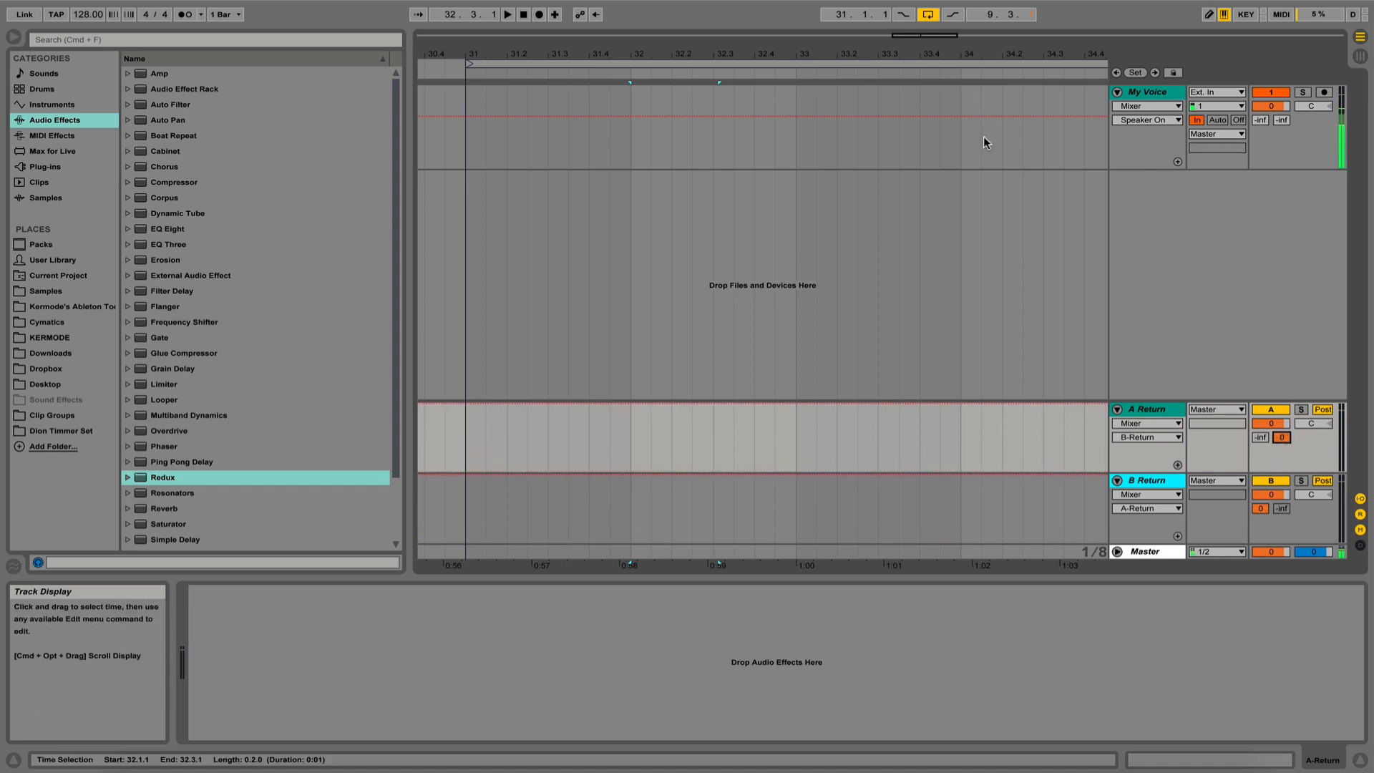
click(1147, 409)
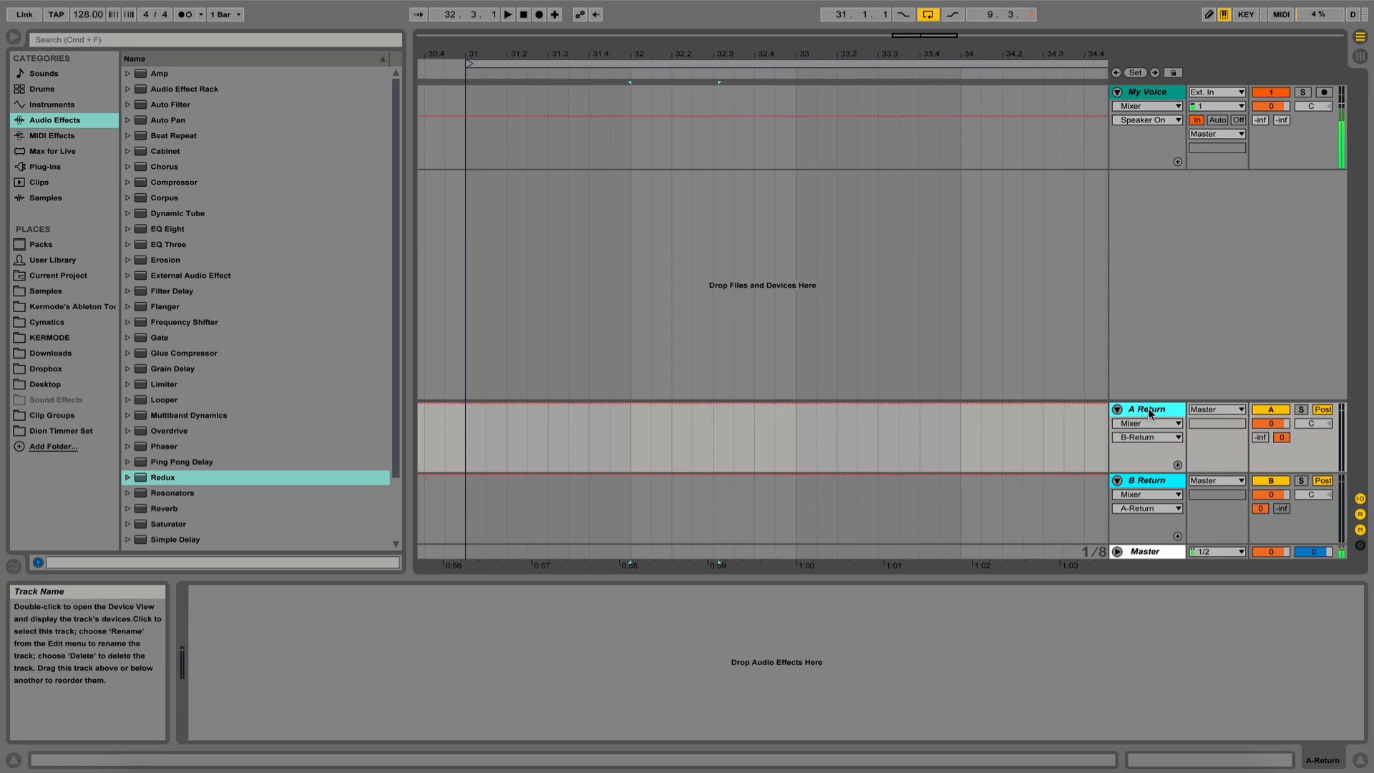
click(1149, 480)
click(1169, 409)
click(1139, 480)
click(1181, 410)
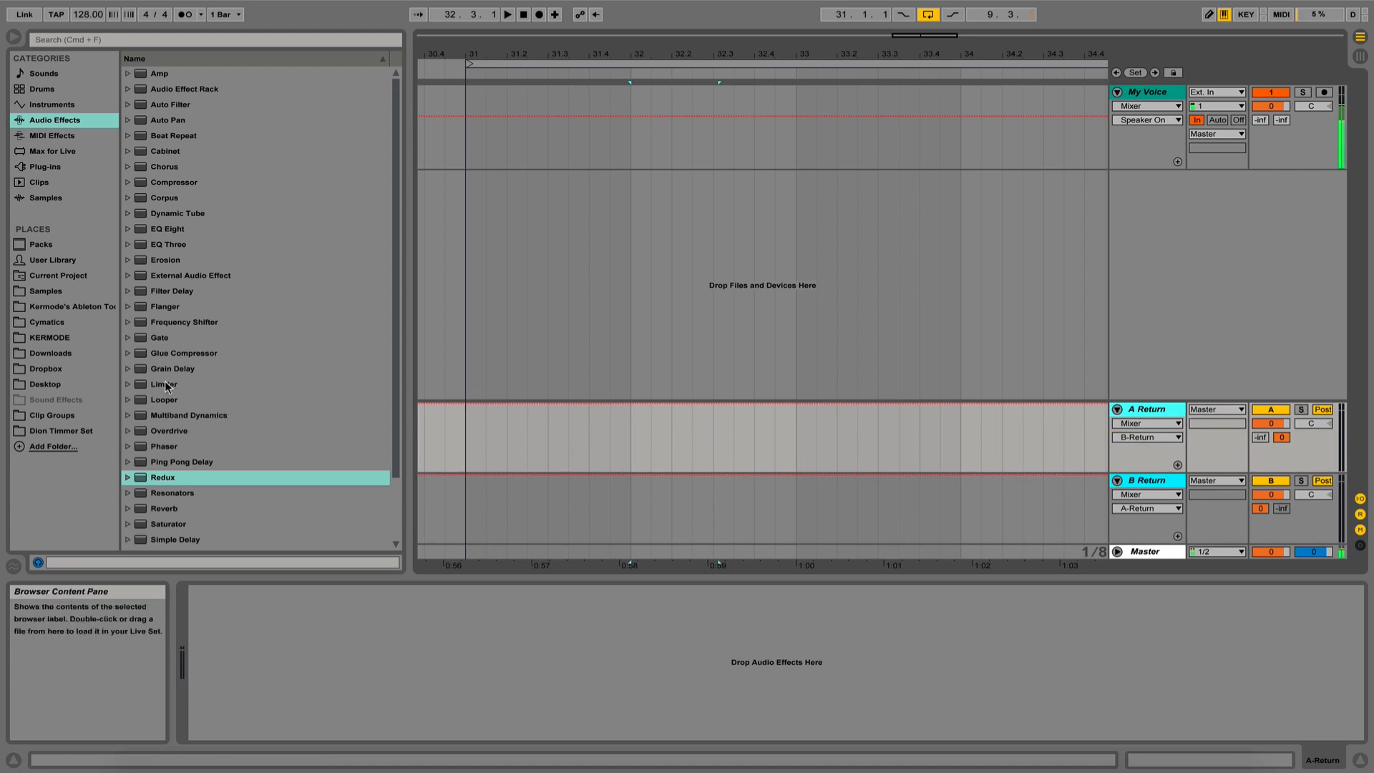
Add a Limiter with its default settings to both return tracks, A and B
drag(165, 384, 342, 399)
drag(550, 427, 551, 429)
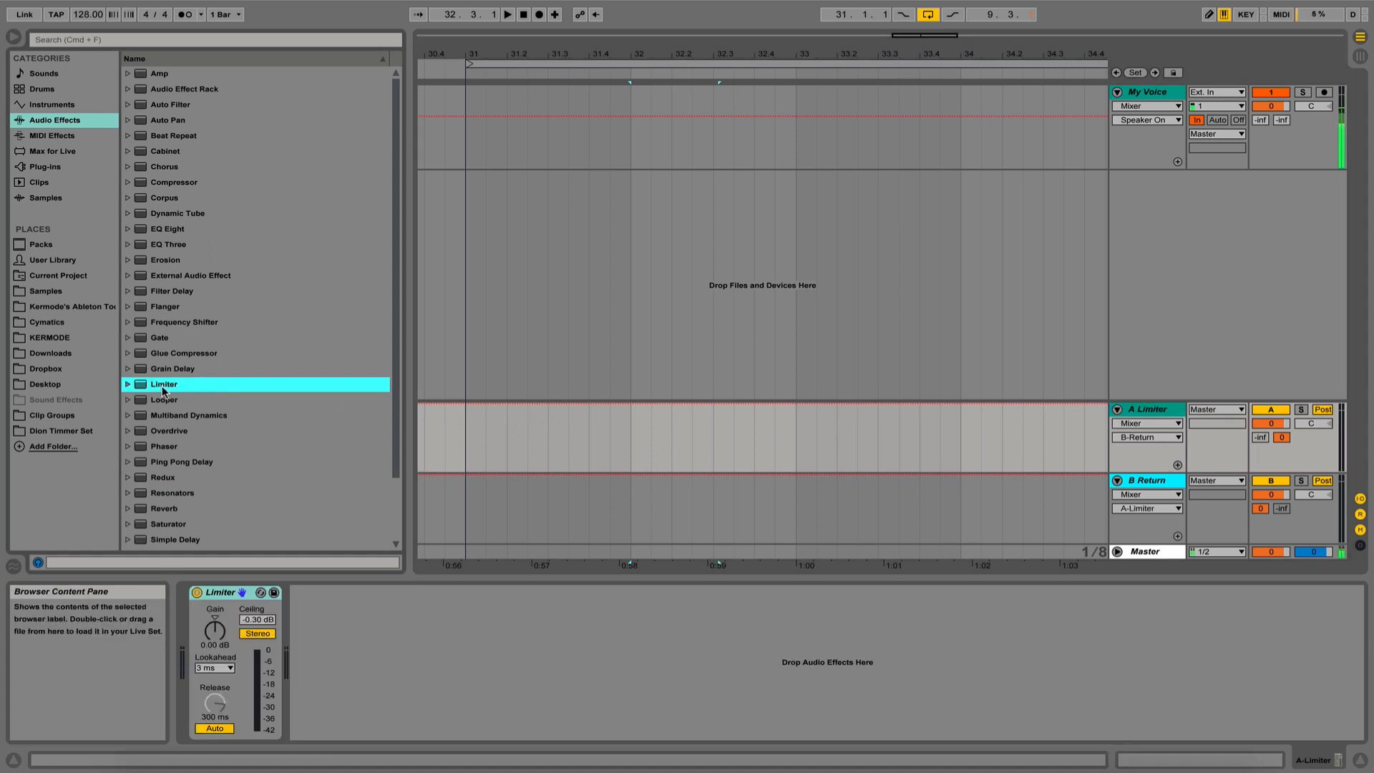
drag(162, 390, 526, 517)
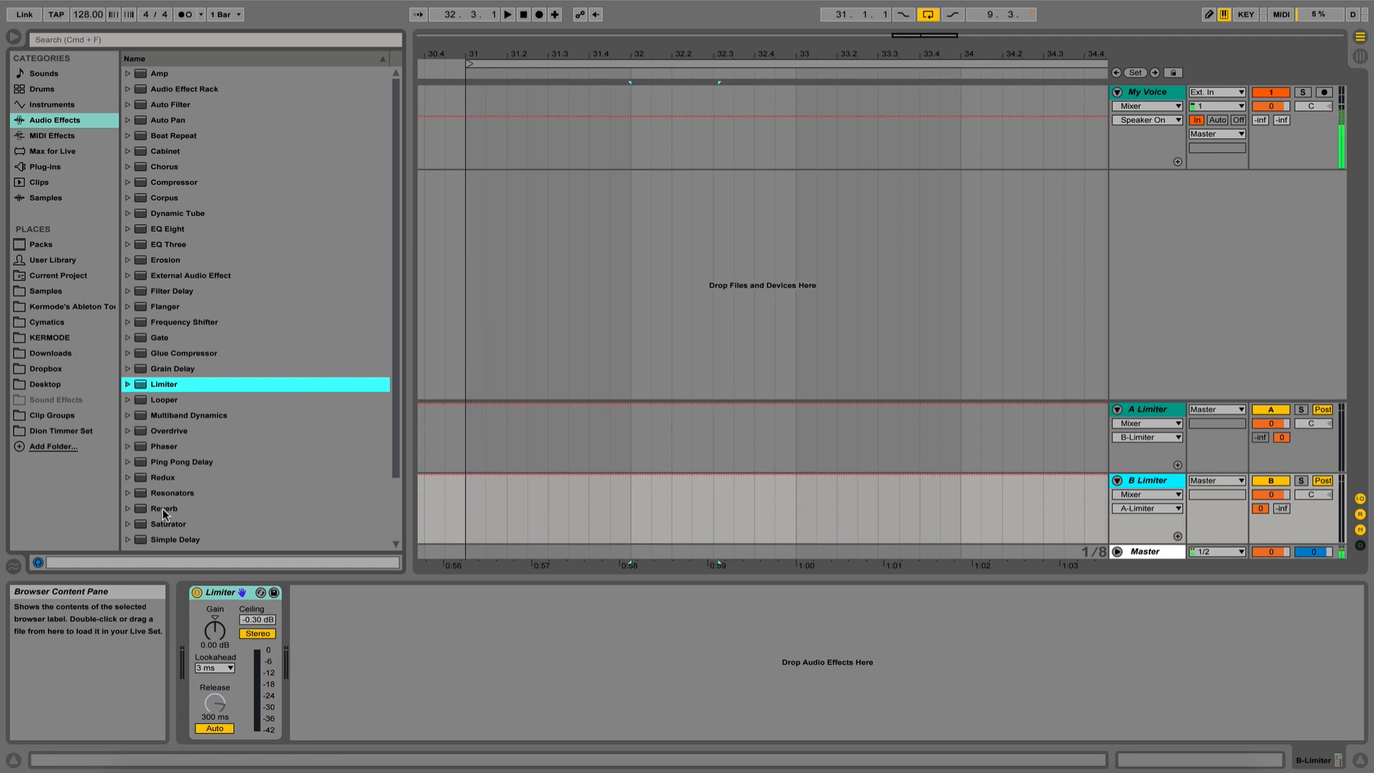
Place an EQ Eight and a Reverb before the Limiter on both return tracks, with Reverb Dry/Wet at 74% on B and 73% on A
drag(162, 510, 191, 630)
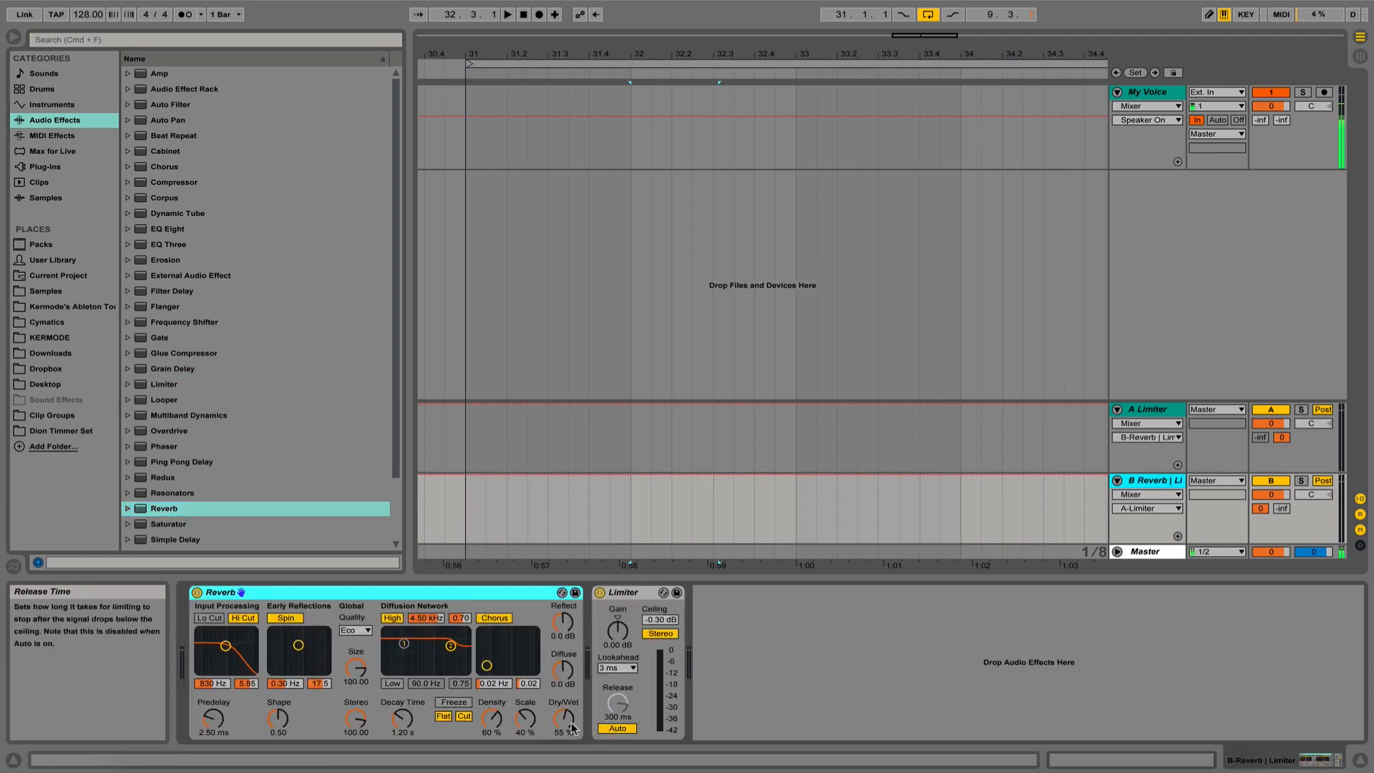
drag(564, 718, 564, 701)
drag(165, 508, 319, 485)
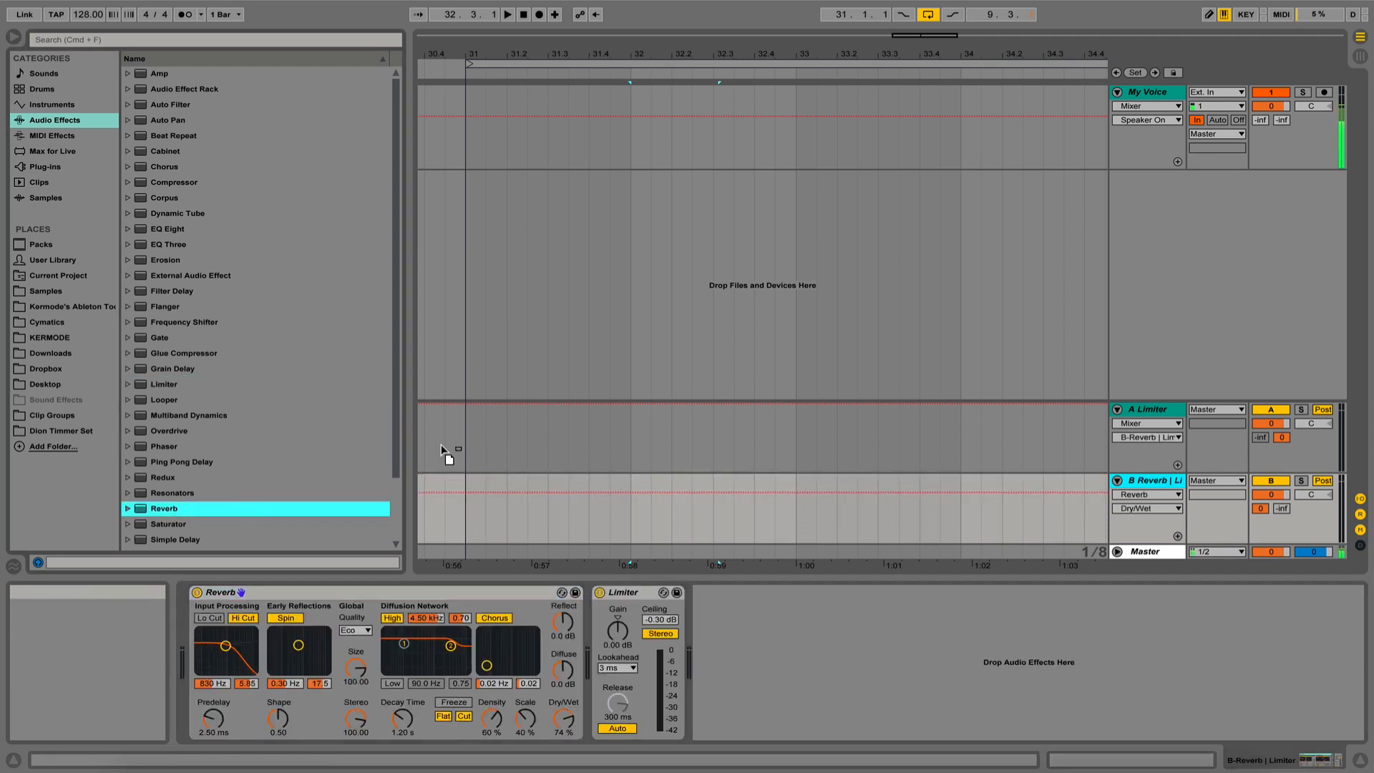
drag(444, 453, 445, 454)
drag(169, 222, 199, 623)
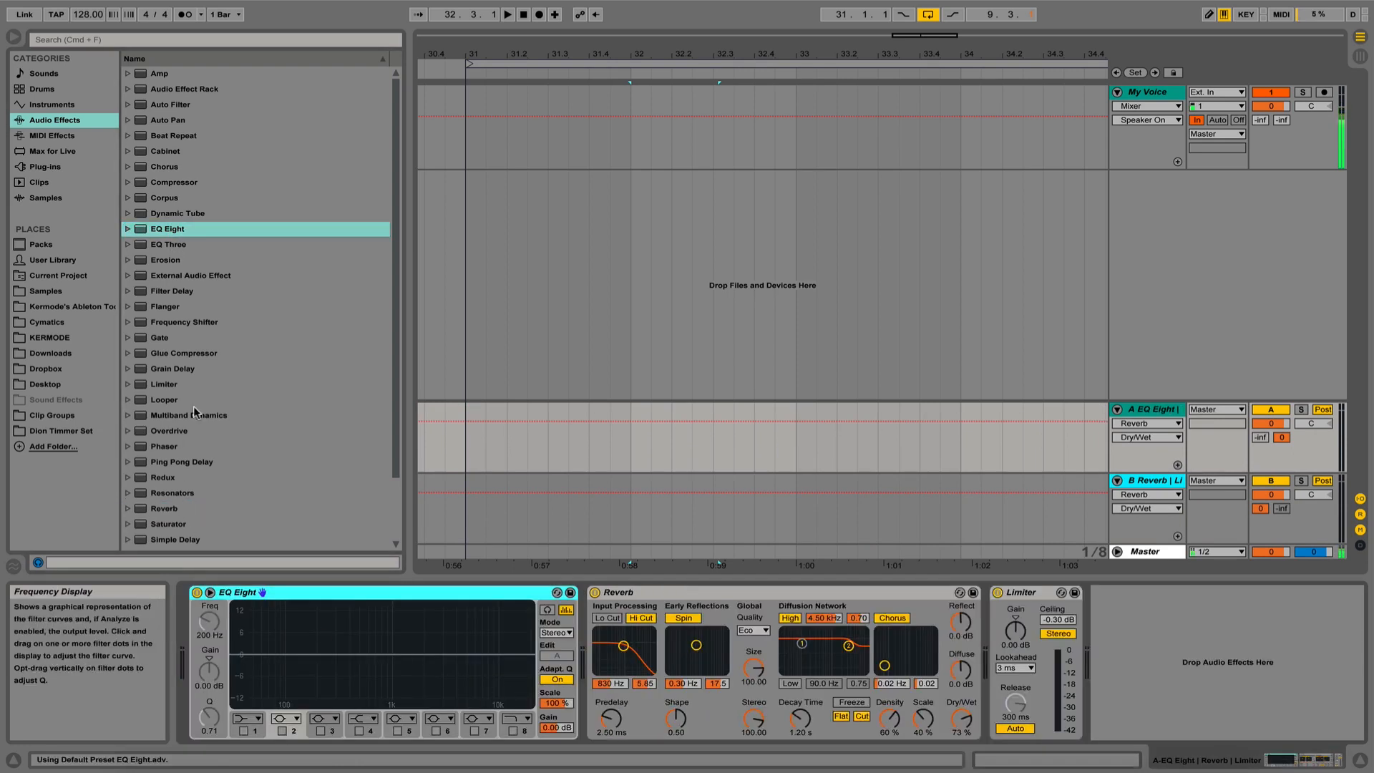
drag(172, 229, 456, 518)
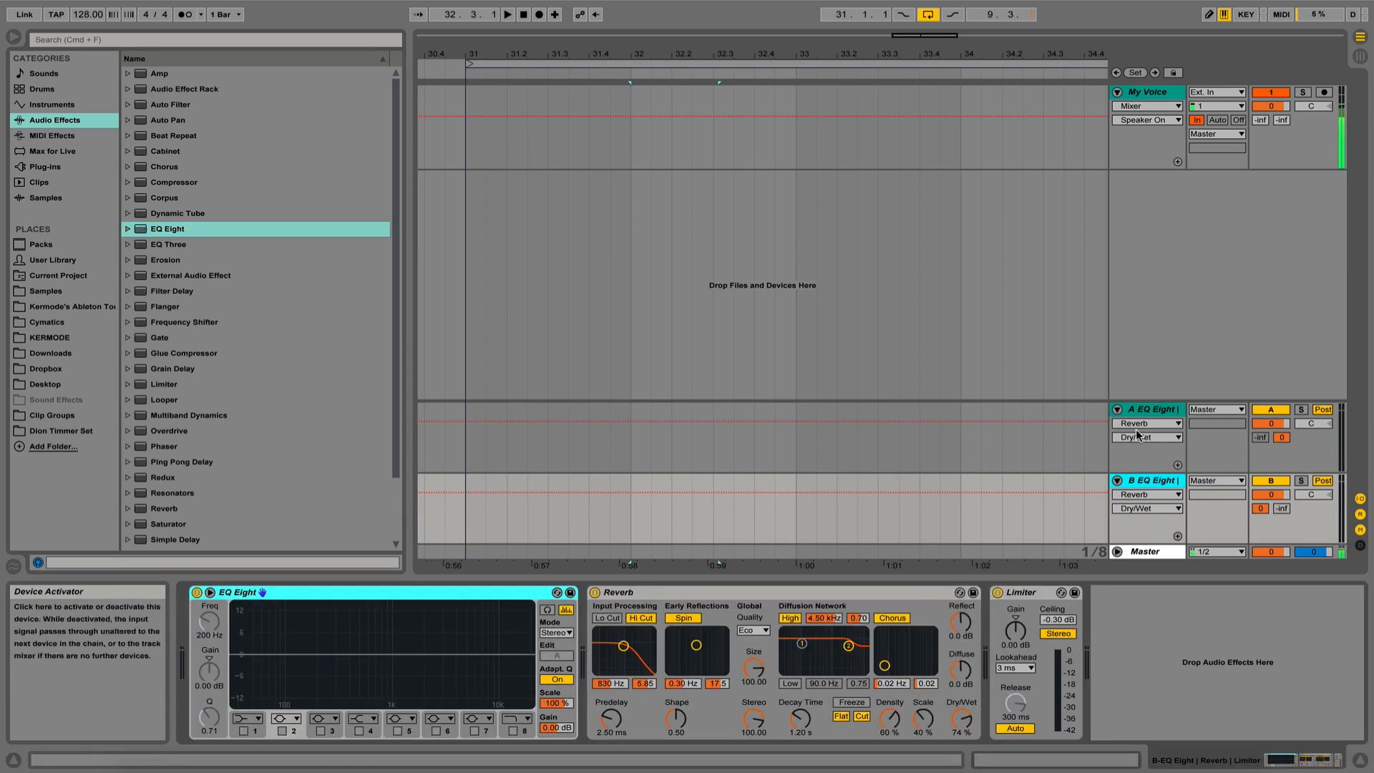
Switch the Limiter and the Reverb on return track A off and back on
click(1141, 449)
click(996, 592)
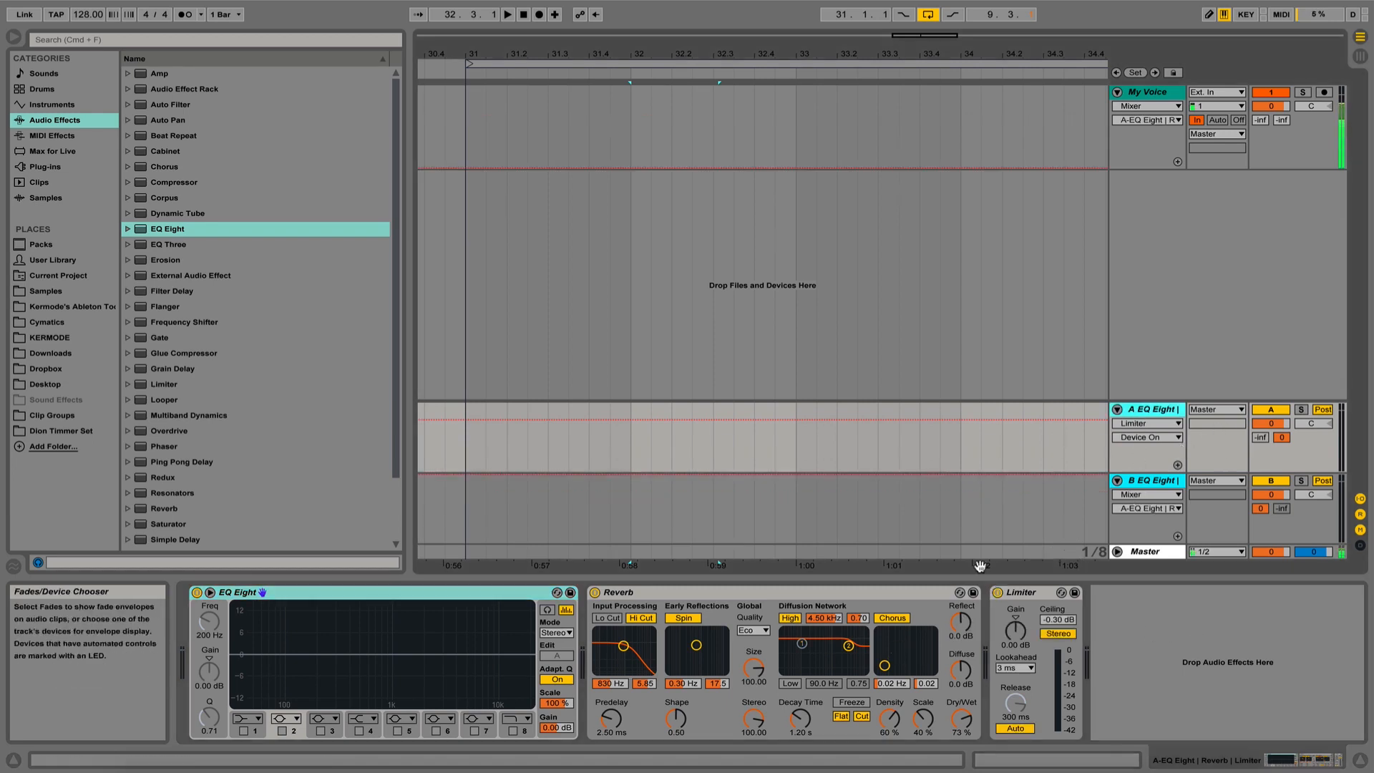
click(997, 593)
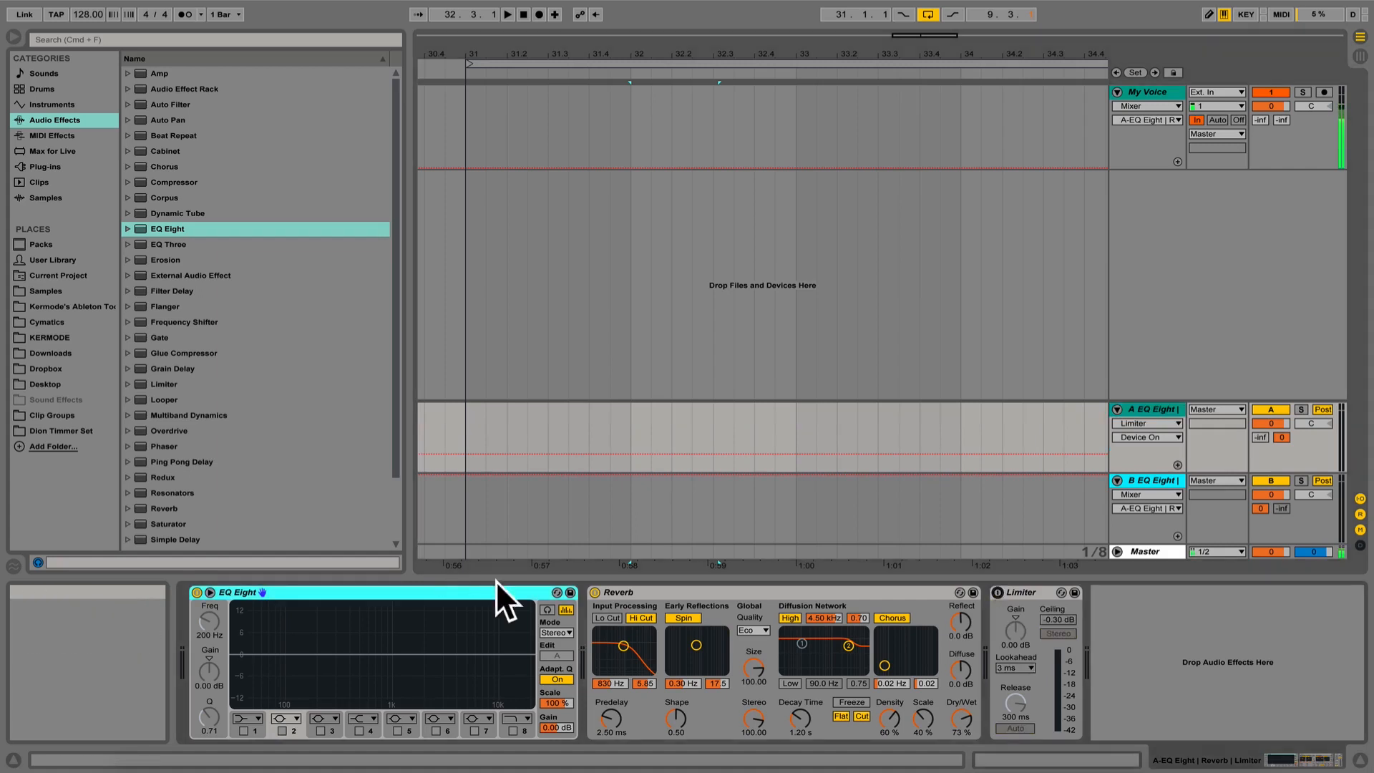
click(598, 594)
click(595, 592)
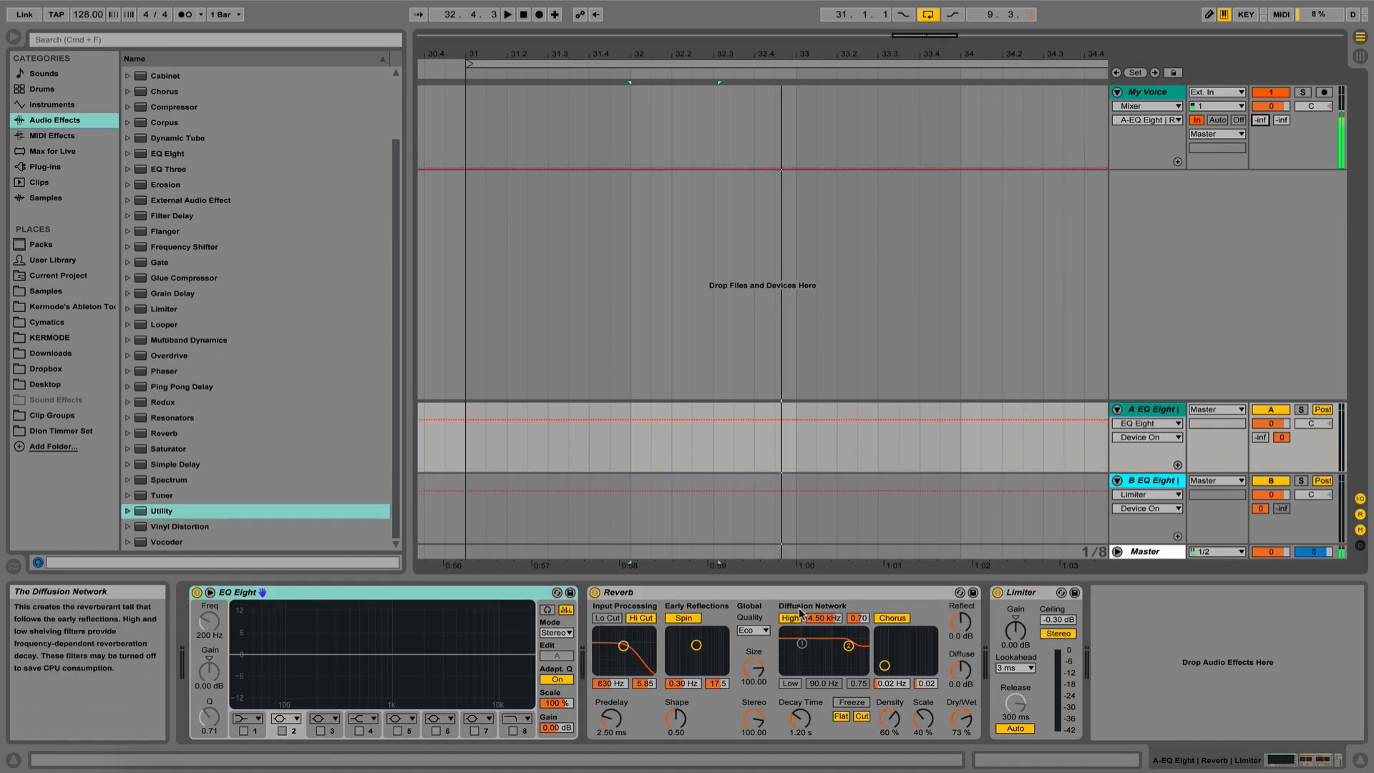
Add a Utility at the start of return A's device chain and raise My Voice's send A to -2.2 dB
click(718, 461)
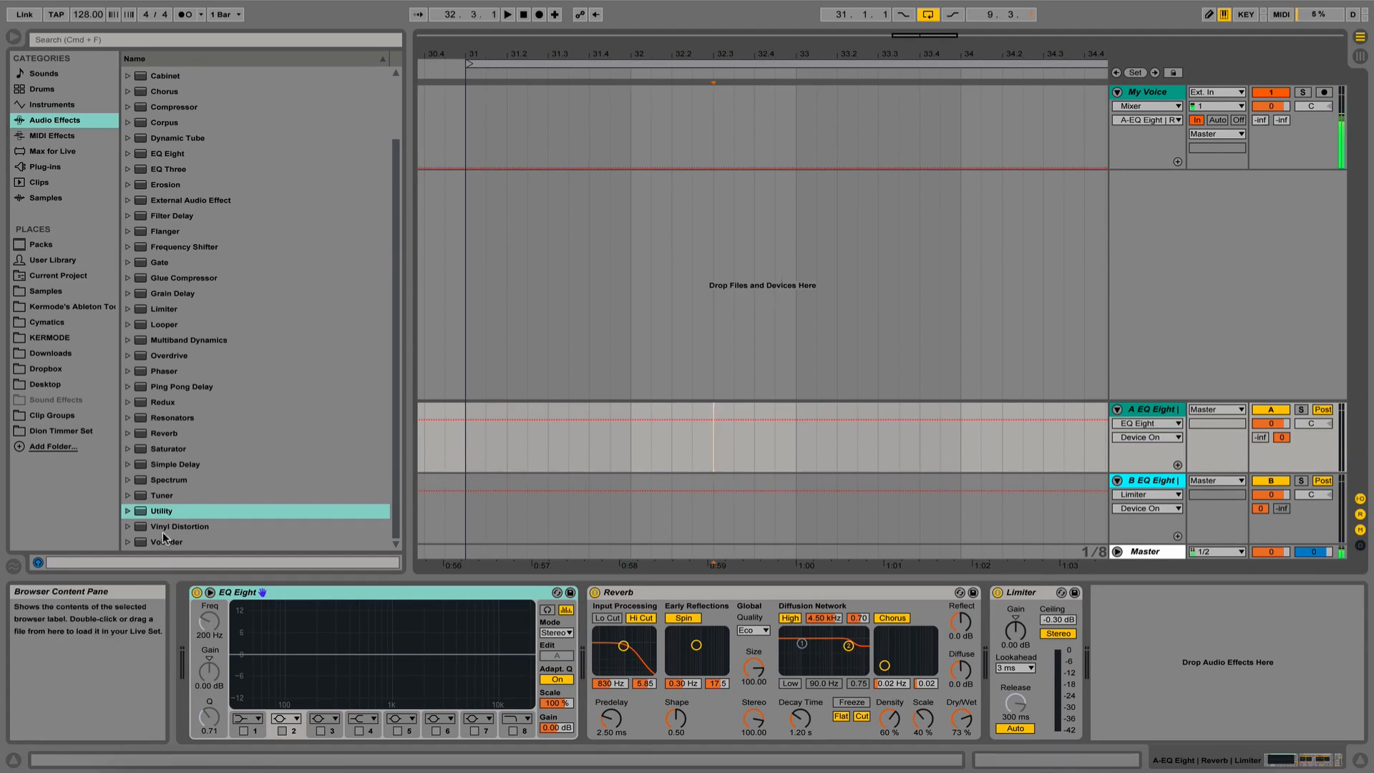
drag(161, 513, 180, 658)
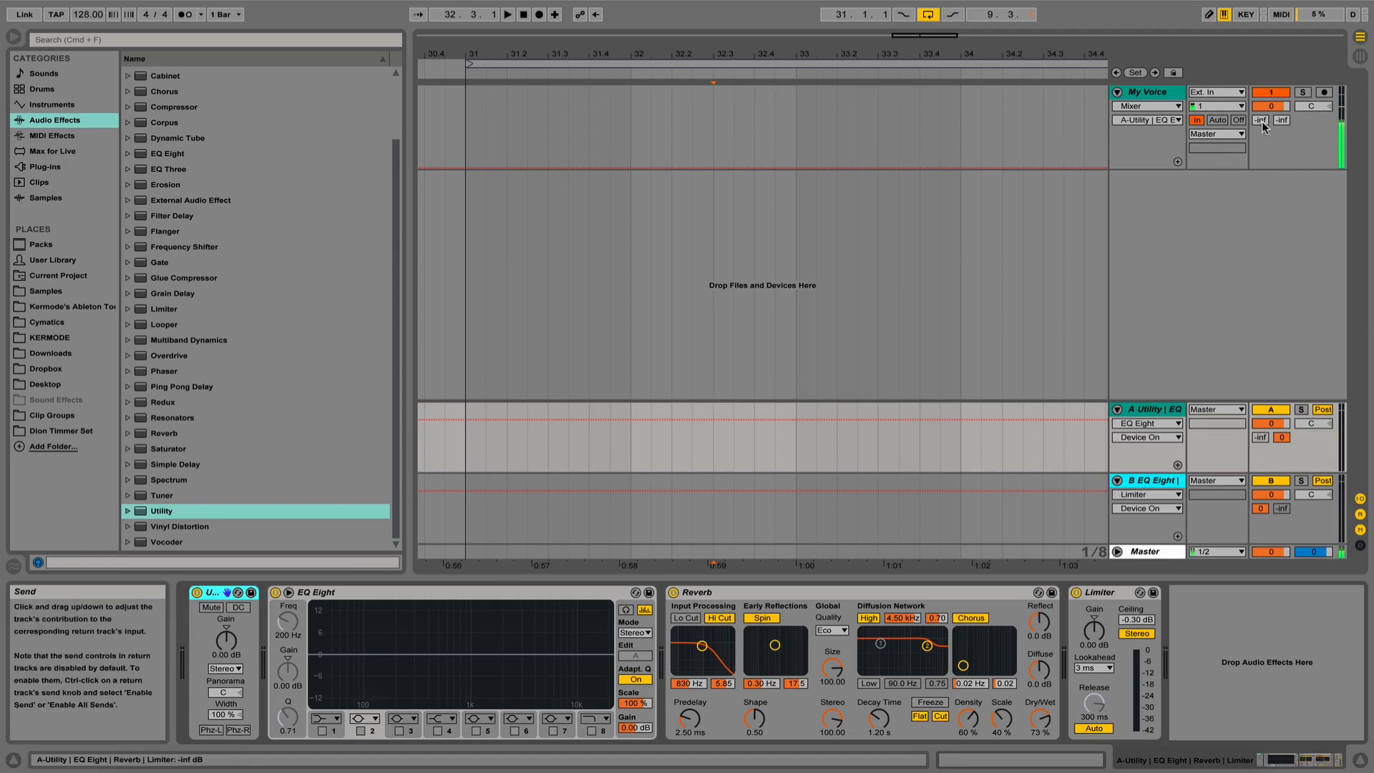
drag(1262, 126, 1262, 107)
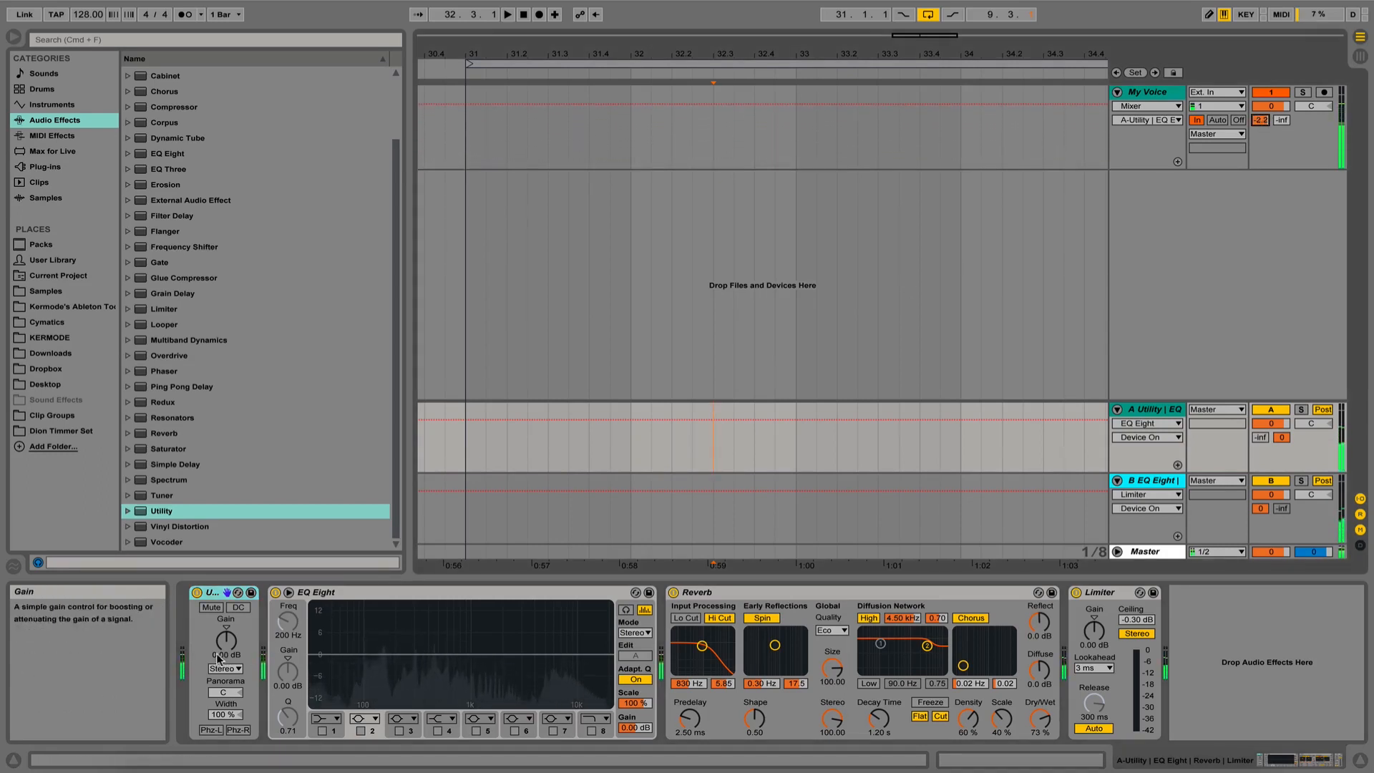
Adjust the Utility gain on return track A, ending at 13.9 dB to drive the feedback
drag(219, 658, 218, 594)
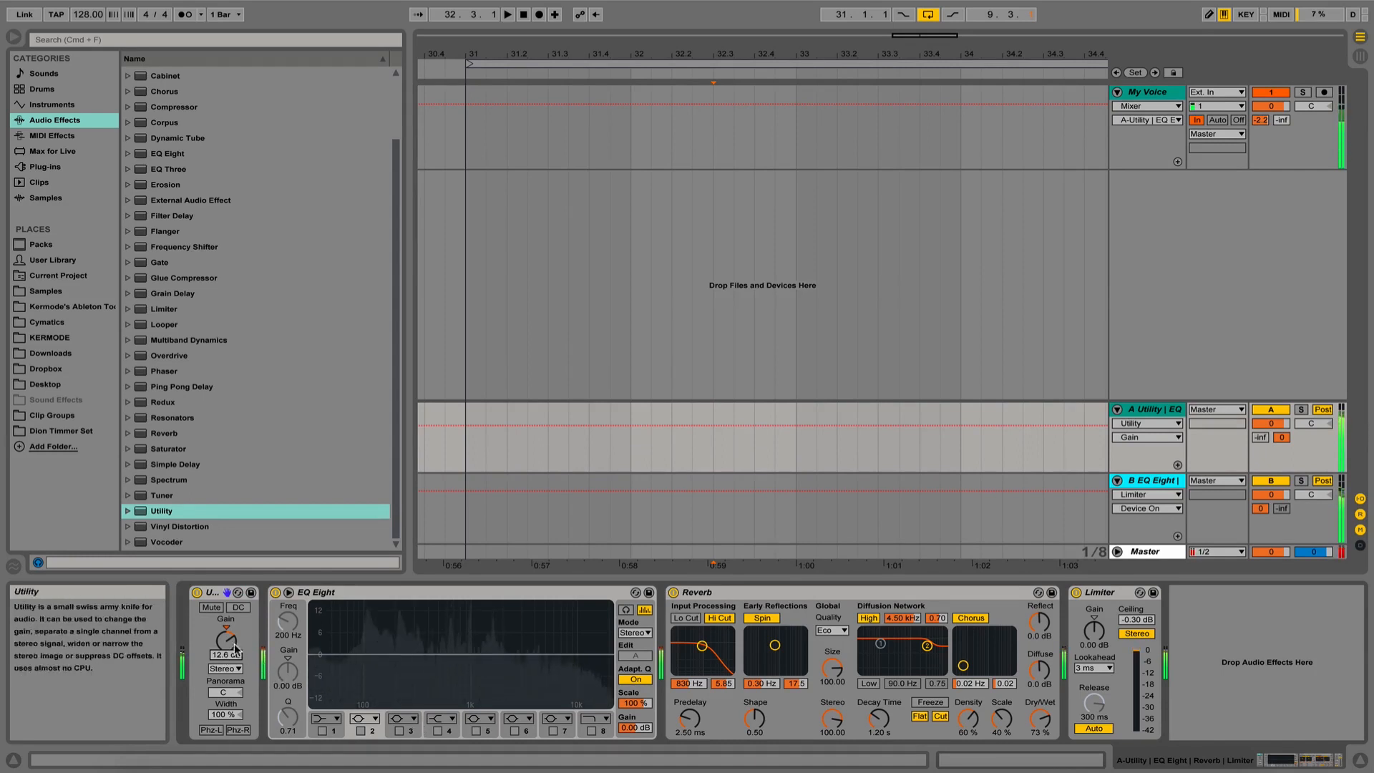
drag(230, 643, 230, 657)
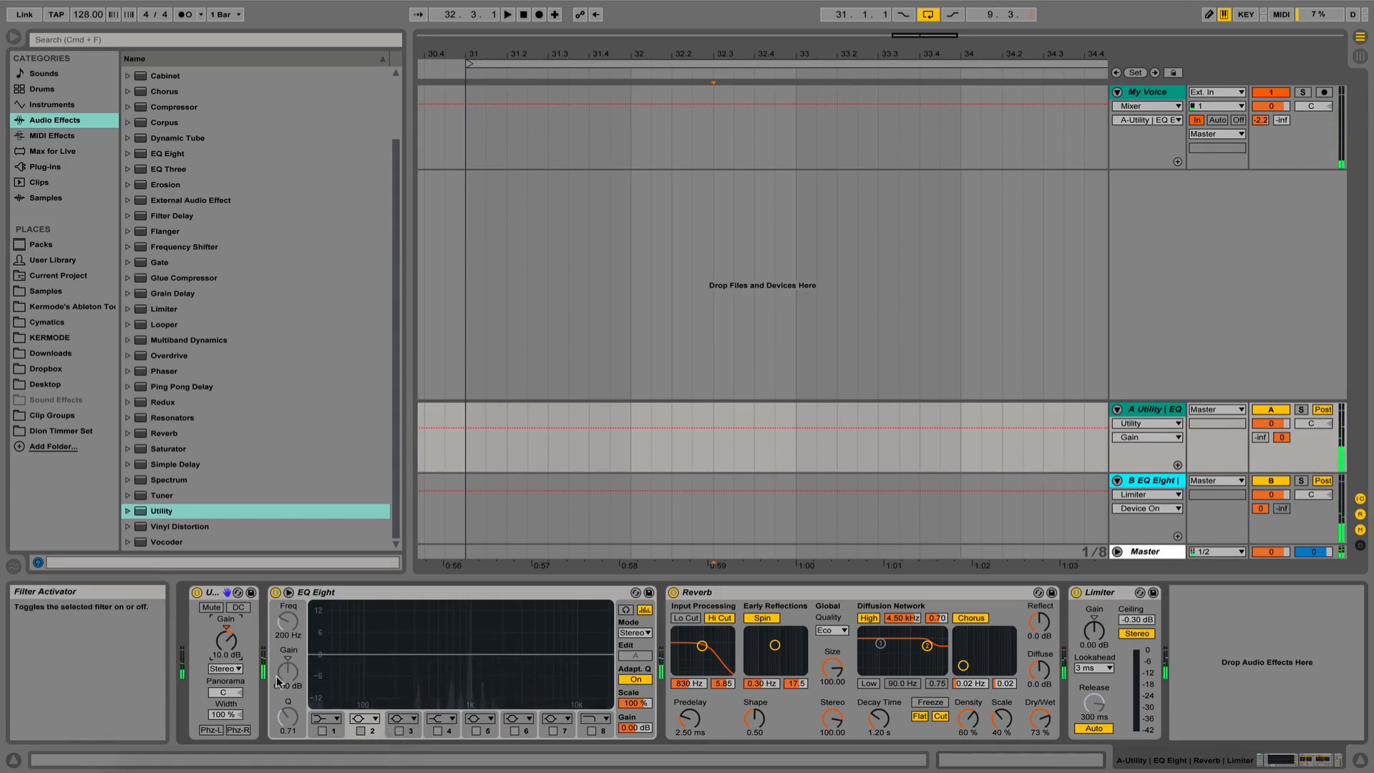
drag(227, 641, 227, 621)
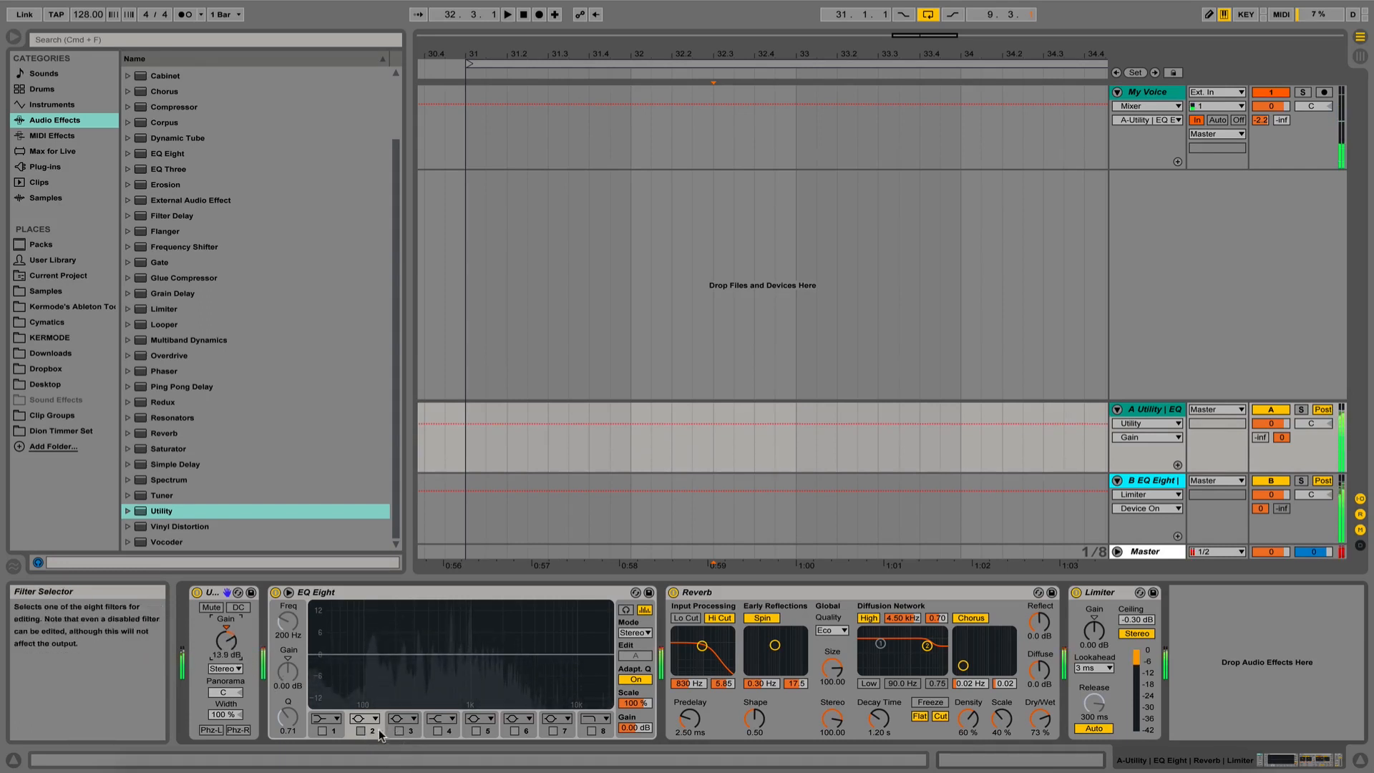
Enable band 3 of return A's EQ Eight at about 3.67 kHz with 1.12 dB gain, and set the Reverb Dry/Wet to 87%
click(400, 731)
drag(469, 653, 387, 623)
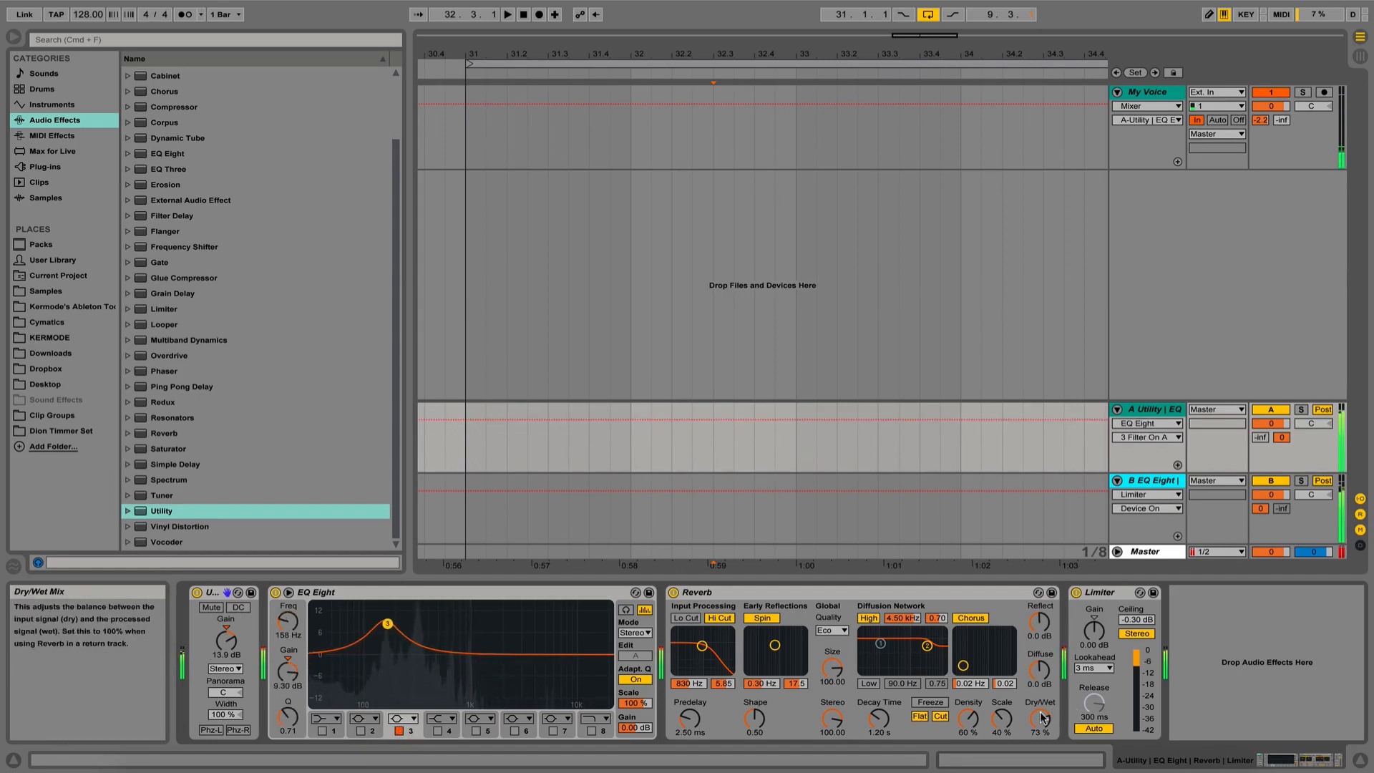
drag(1041, 718, 1040, 708)
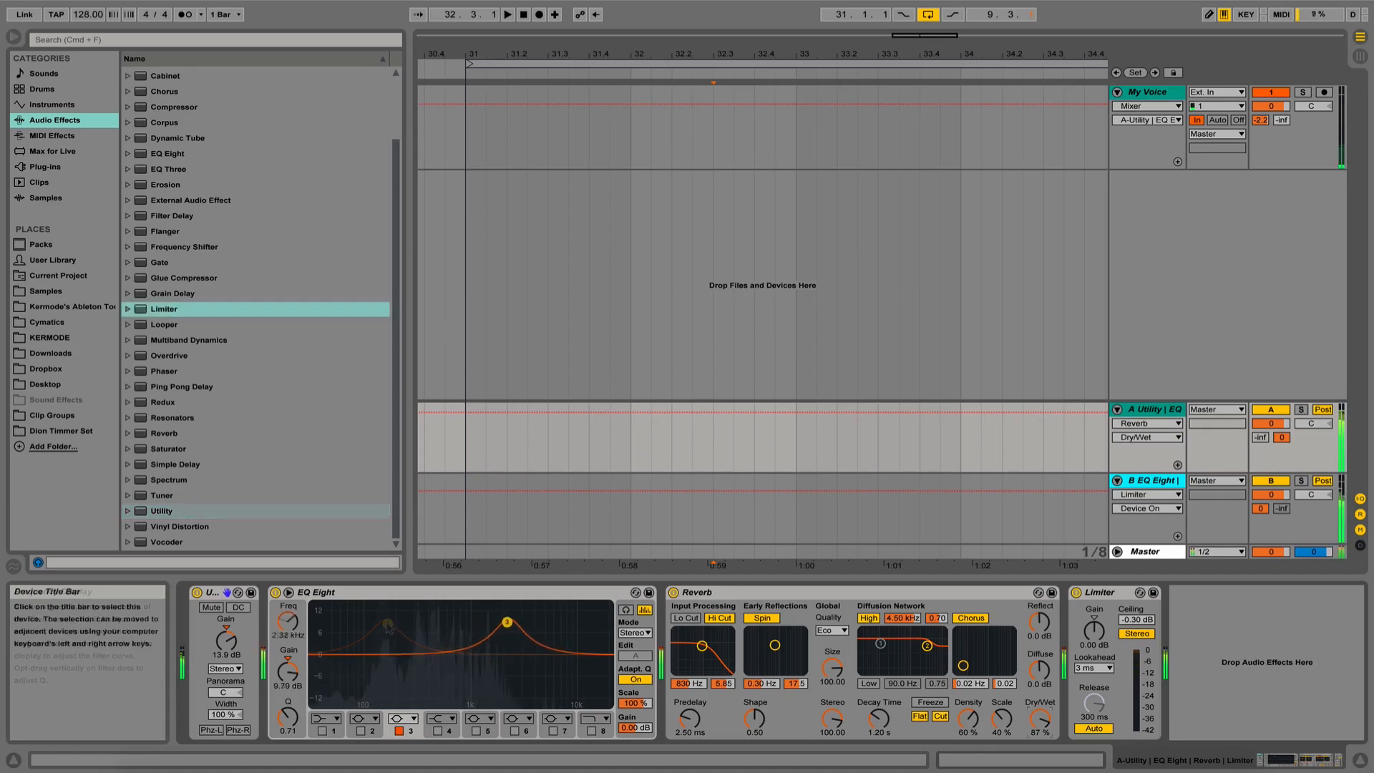
drag(506, 622, 528, 651)
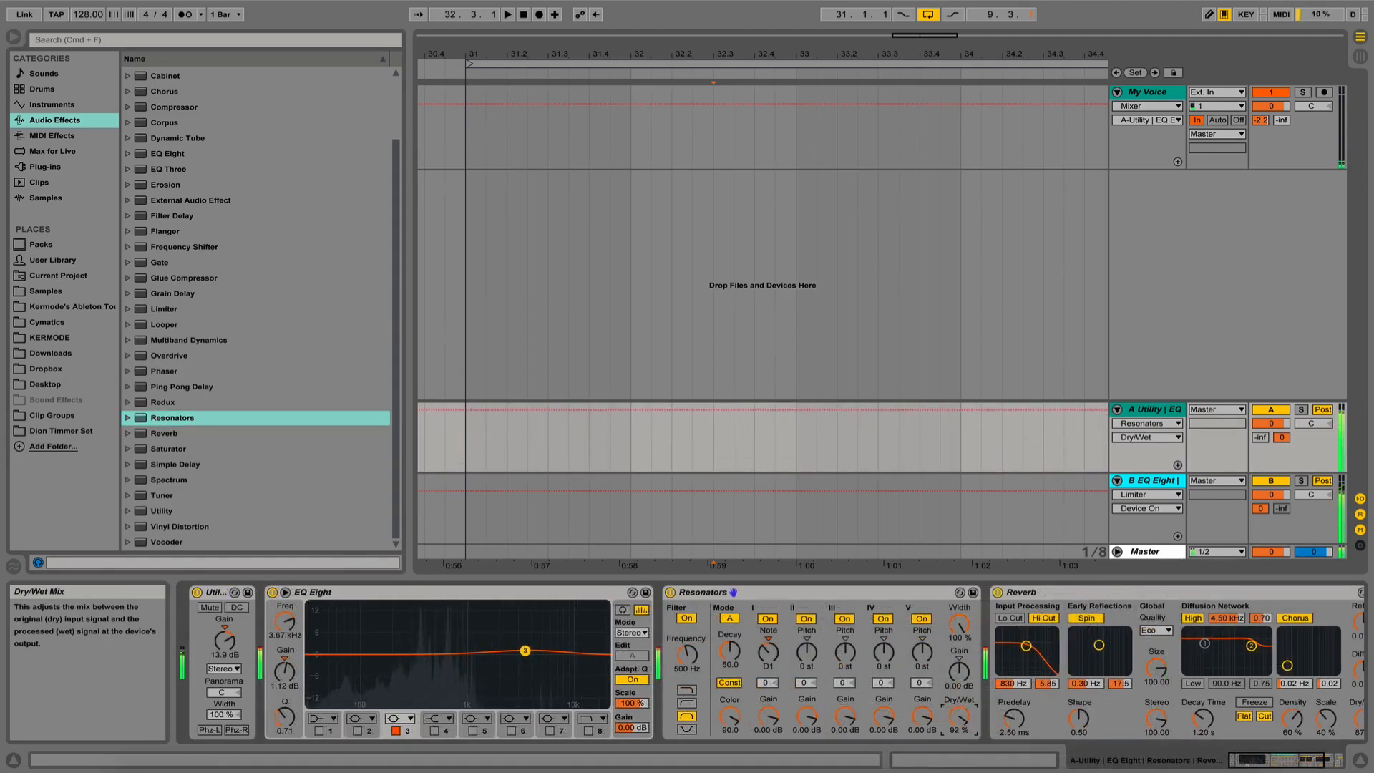
Enable bands 4 and 5 in return B's EQ Eight to boost the lows, setting band 4 to 161 Hz and 6.57 dB
click(1149, 480)
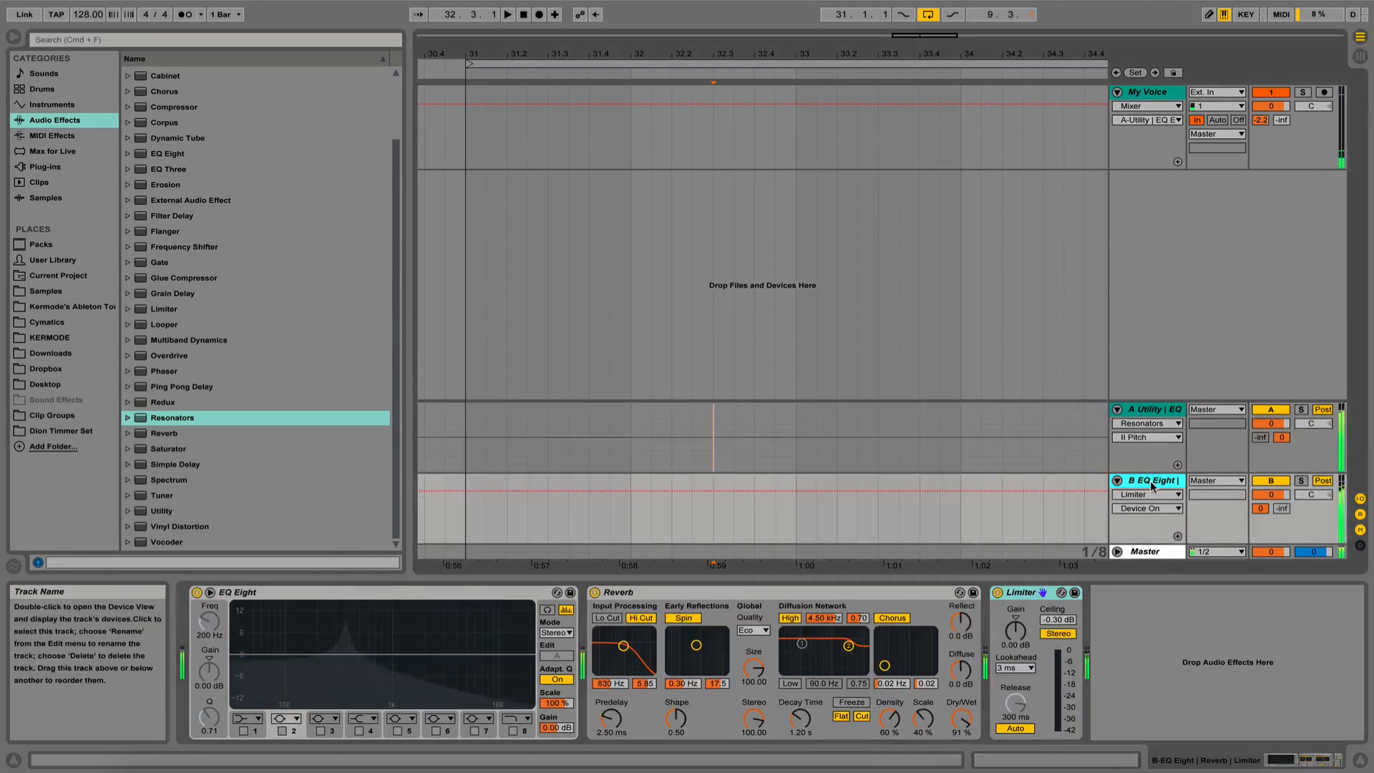
click(359, 730)
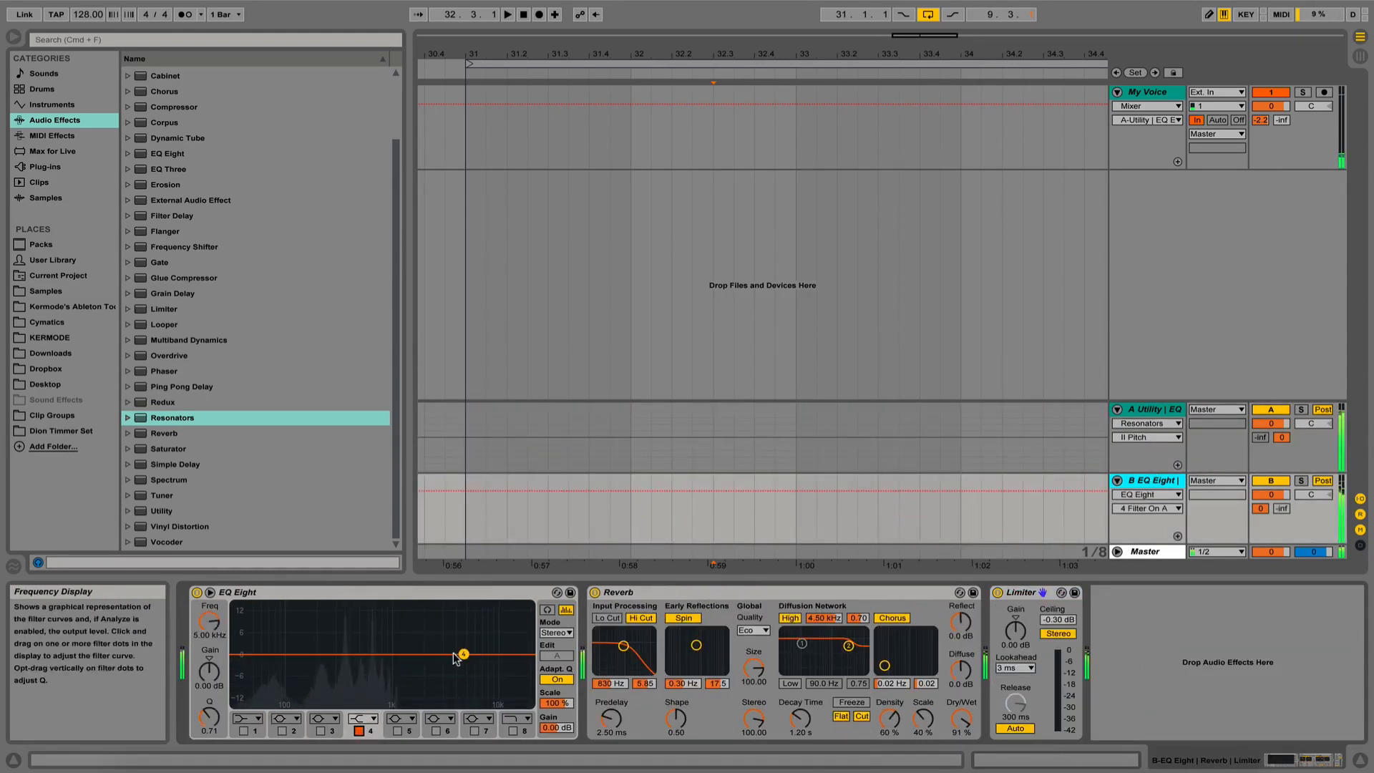
drag(463, 653, 275, 612)
click(397, 730)
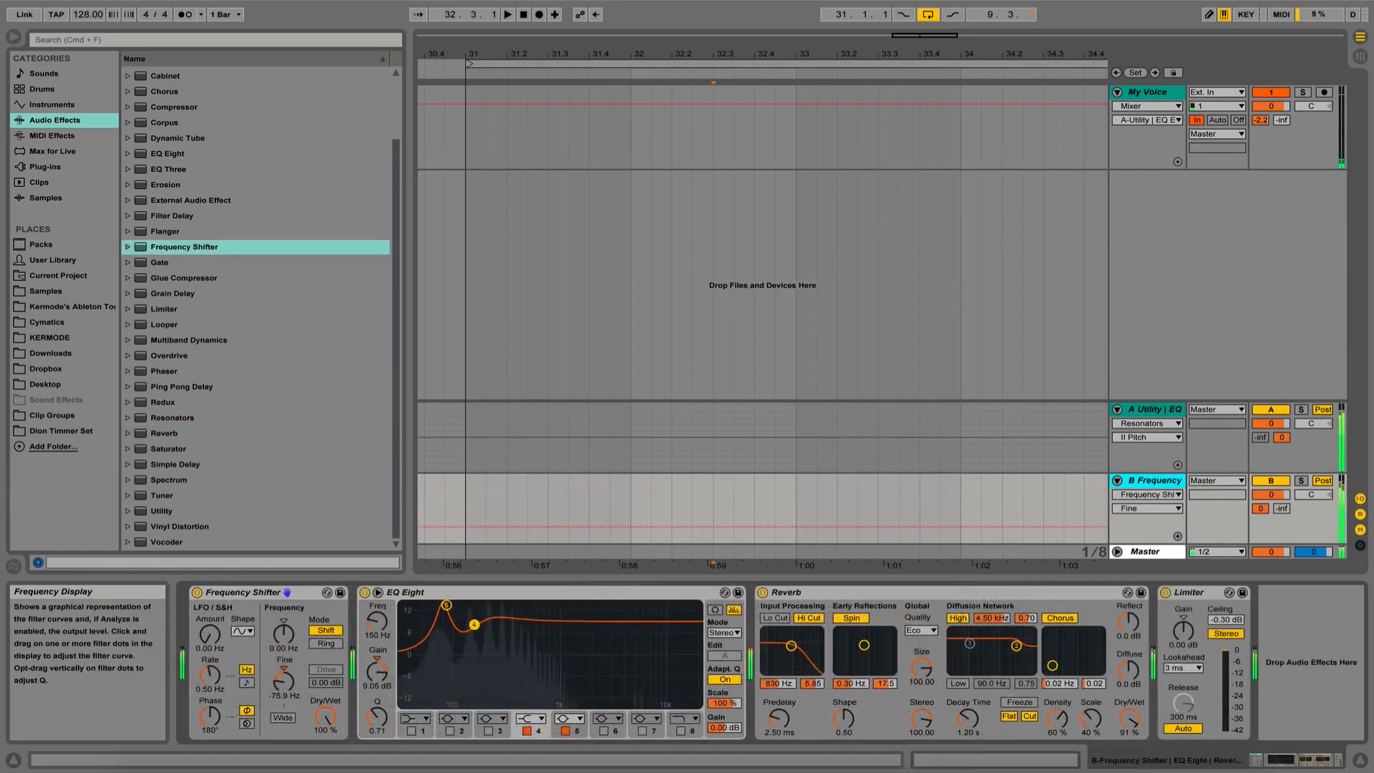
drag(474, 624, 478, 632)
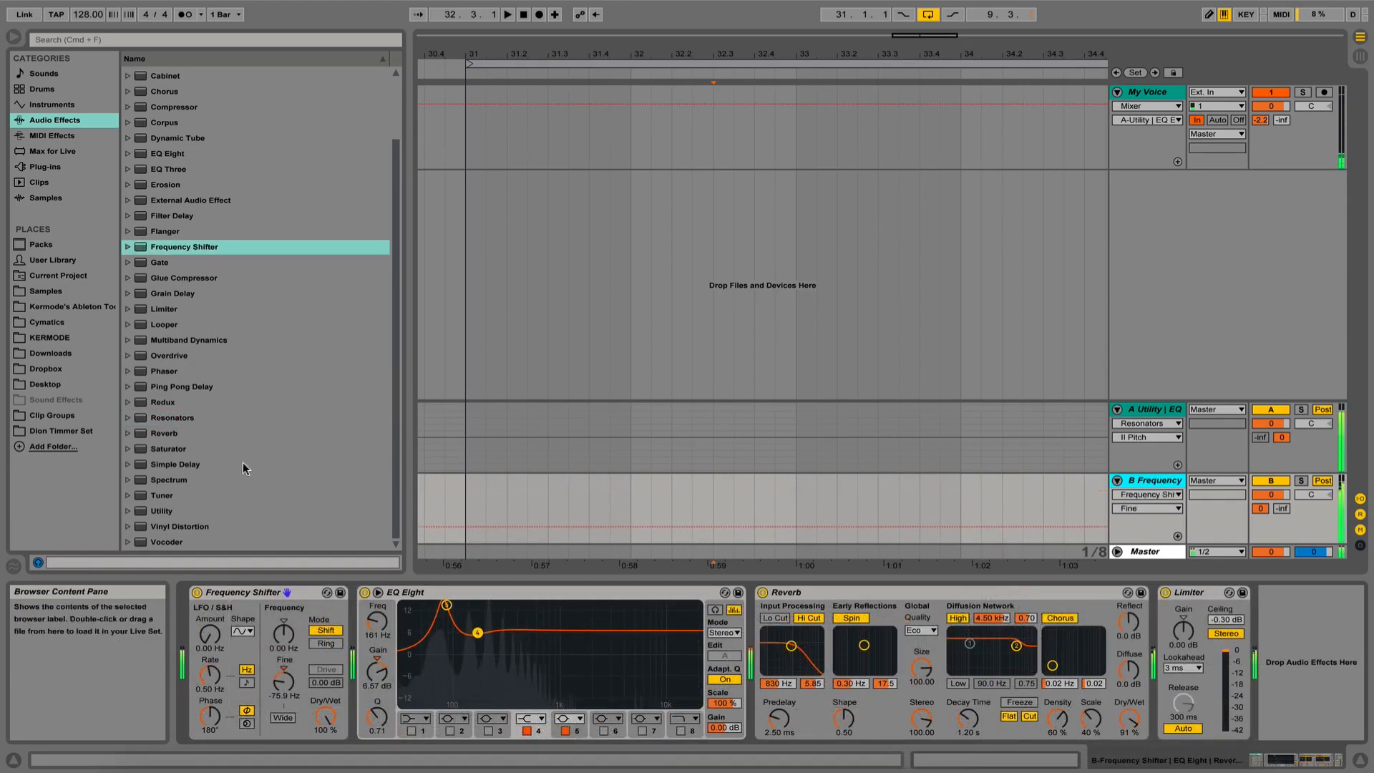
Insert a Ping Pong Delay and a Phaser between the EQ Eight and the Reverb on return B
drag(179, 388, 749, 662)
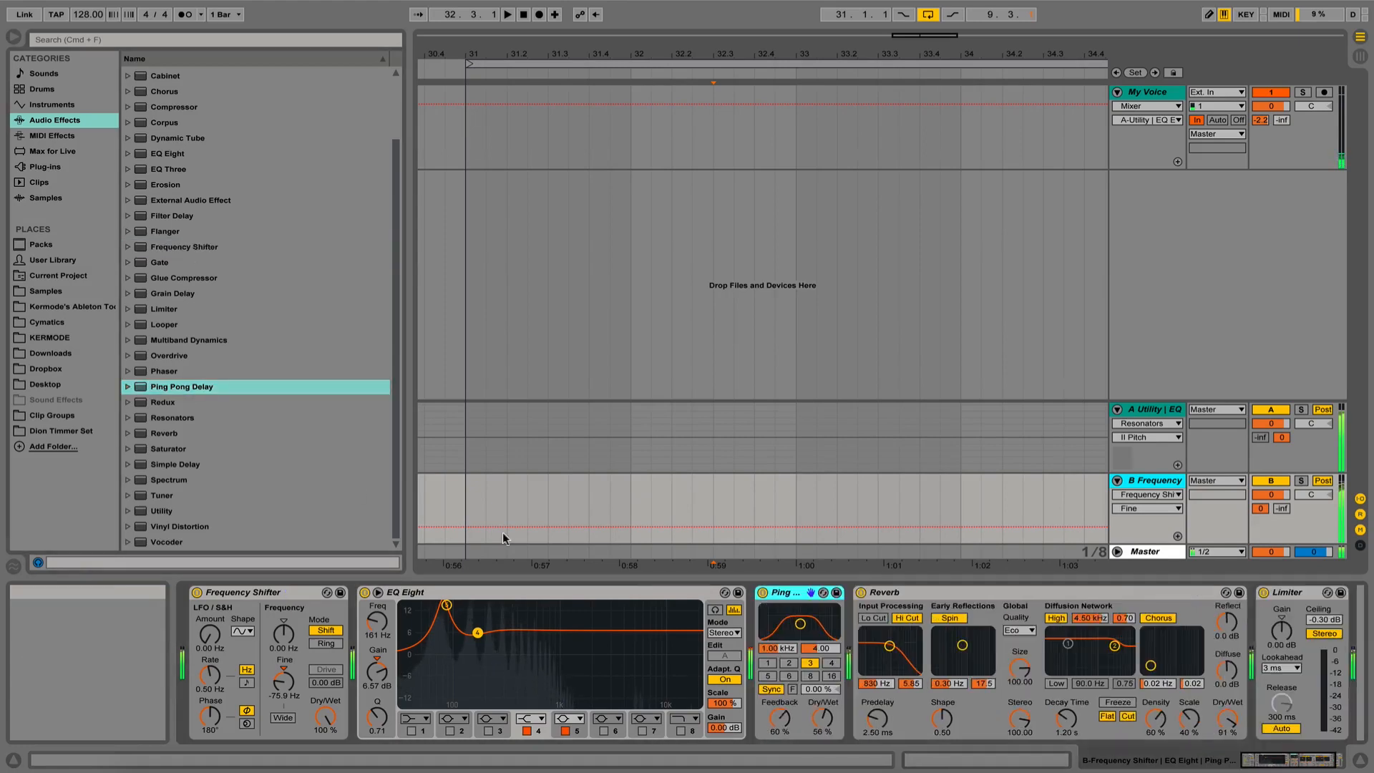
drag(172, 370, 837, 666)
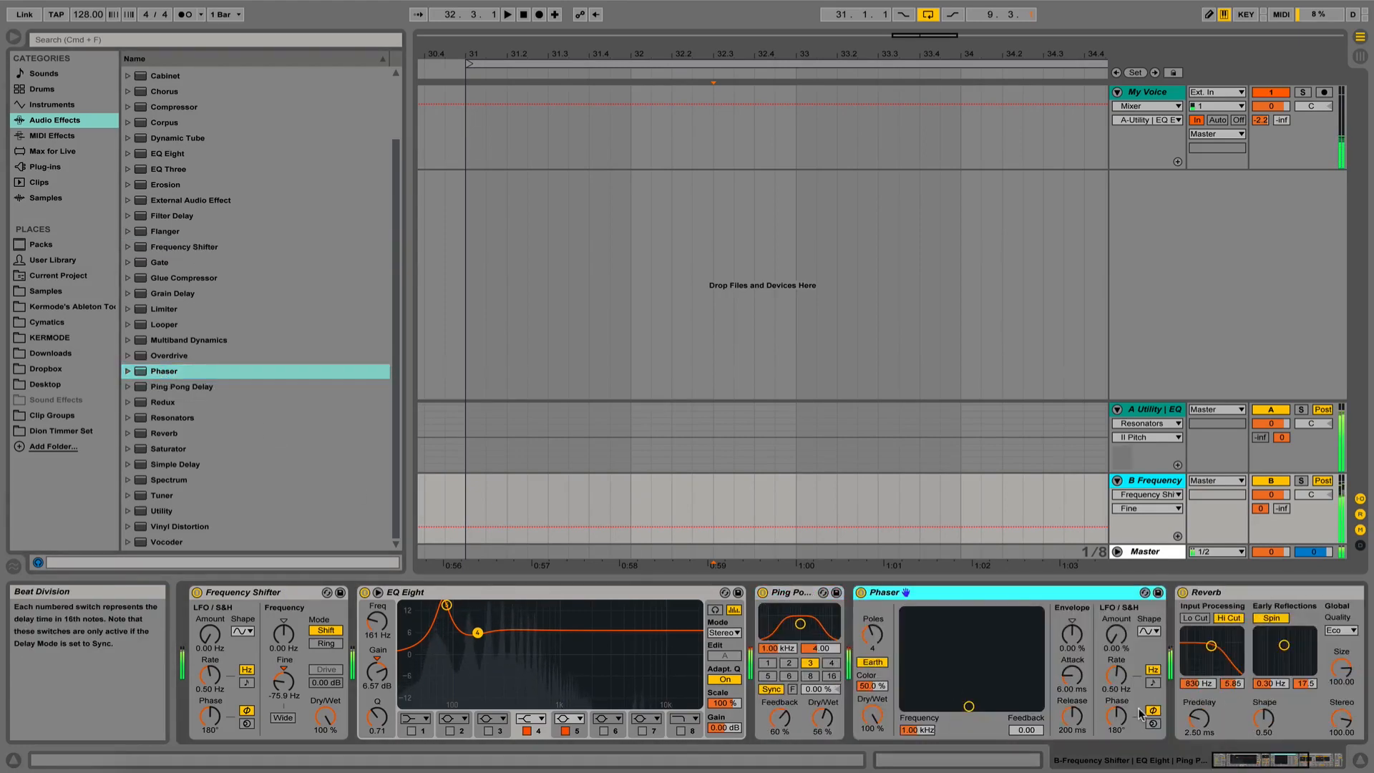
Increase the Phaser's LFO amount, sync its LFO rate to the tempo, and shift its frequency lower with more feedback
drag(1115, 634, 1115, 604)
click(1152, 682)
drag(968, 706, 922, 675)
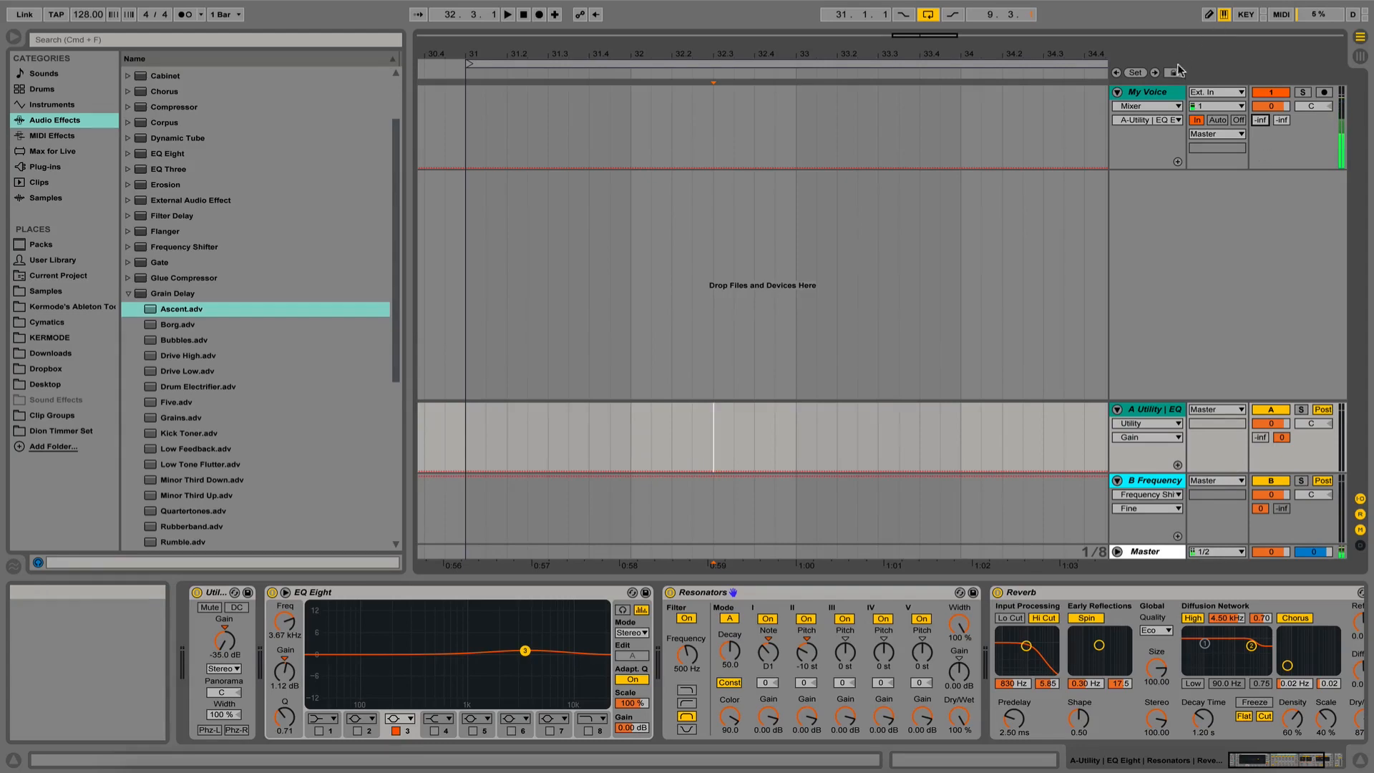
Change band 3 of return A's EQ Eight to a cut at 186 Hz and -7.03 dB, using the expanded display
click(1157, 93)
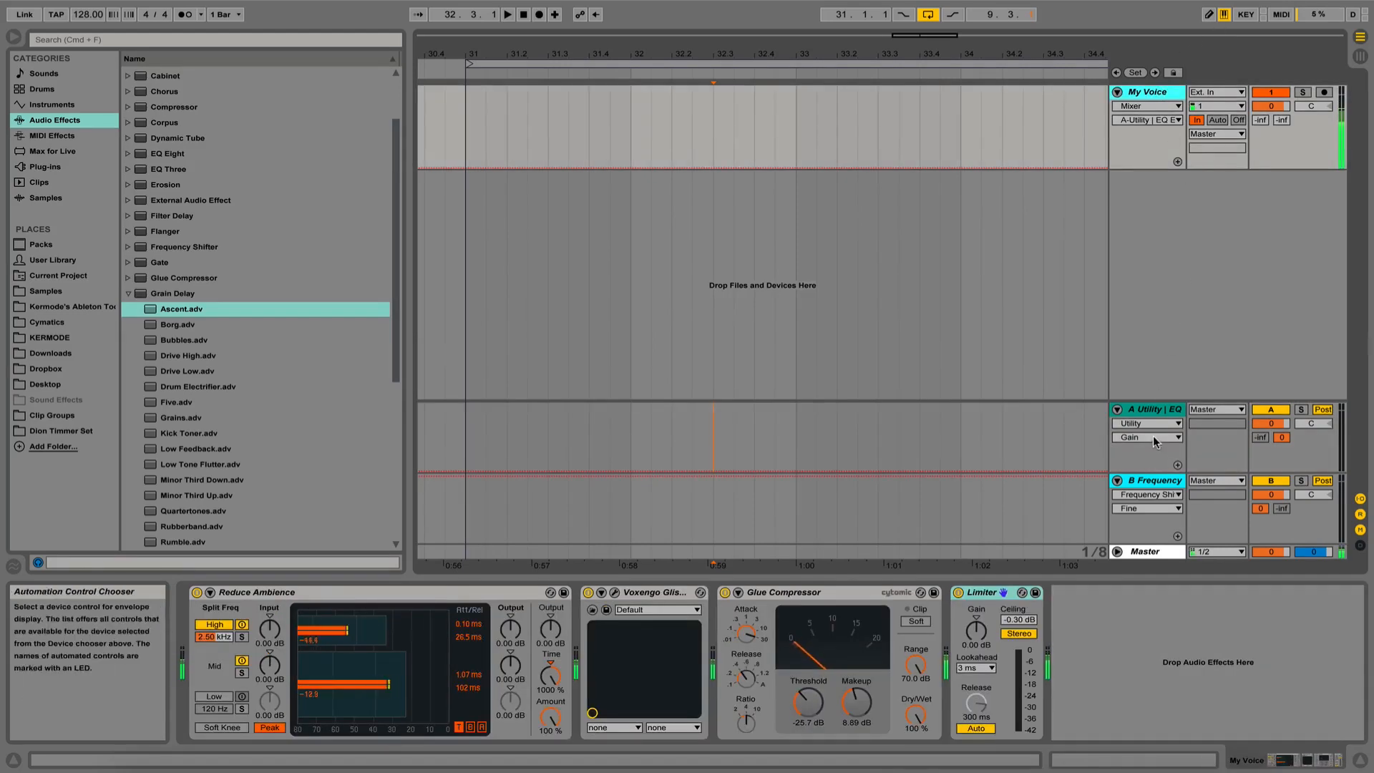
click(1157, 411)
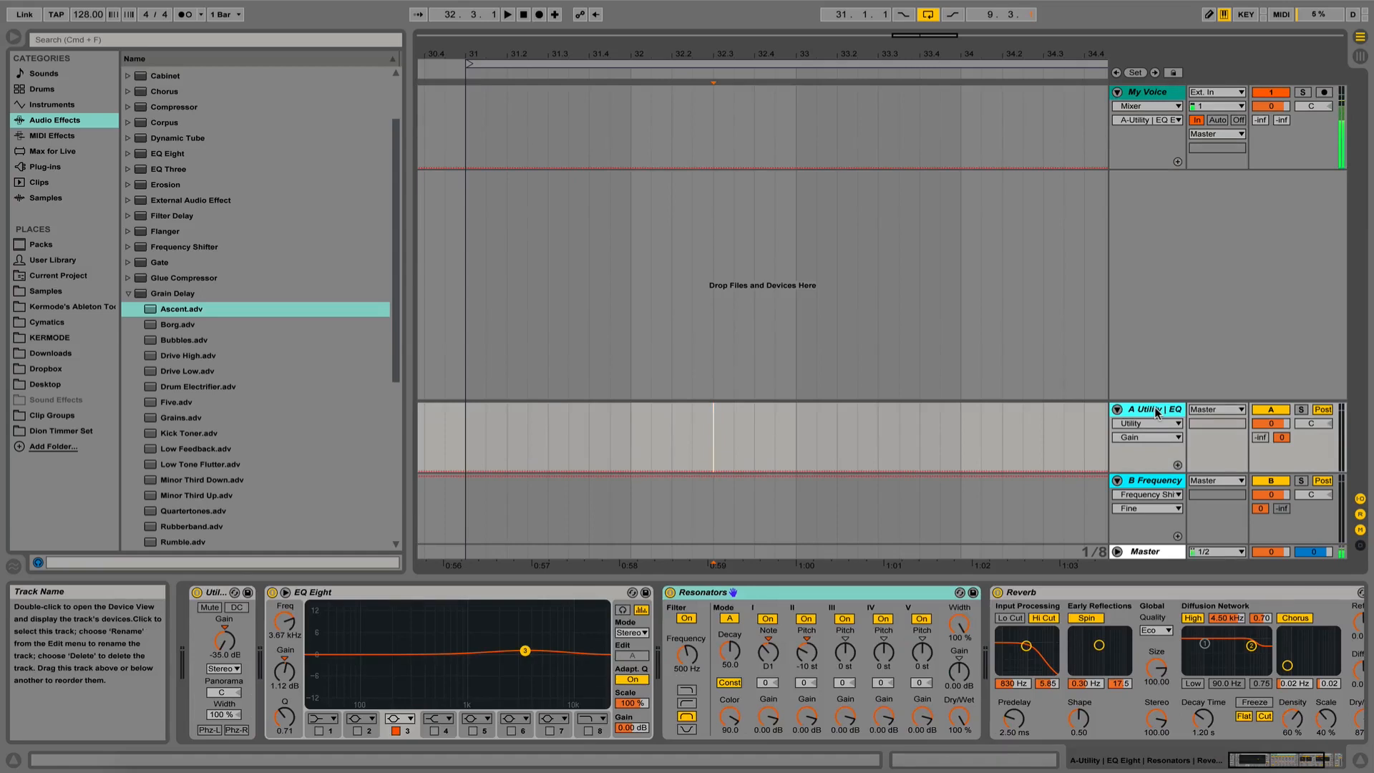
double_click(513, 631)
drag(1104, 452, 680, 353)
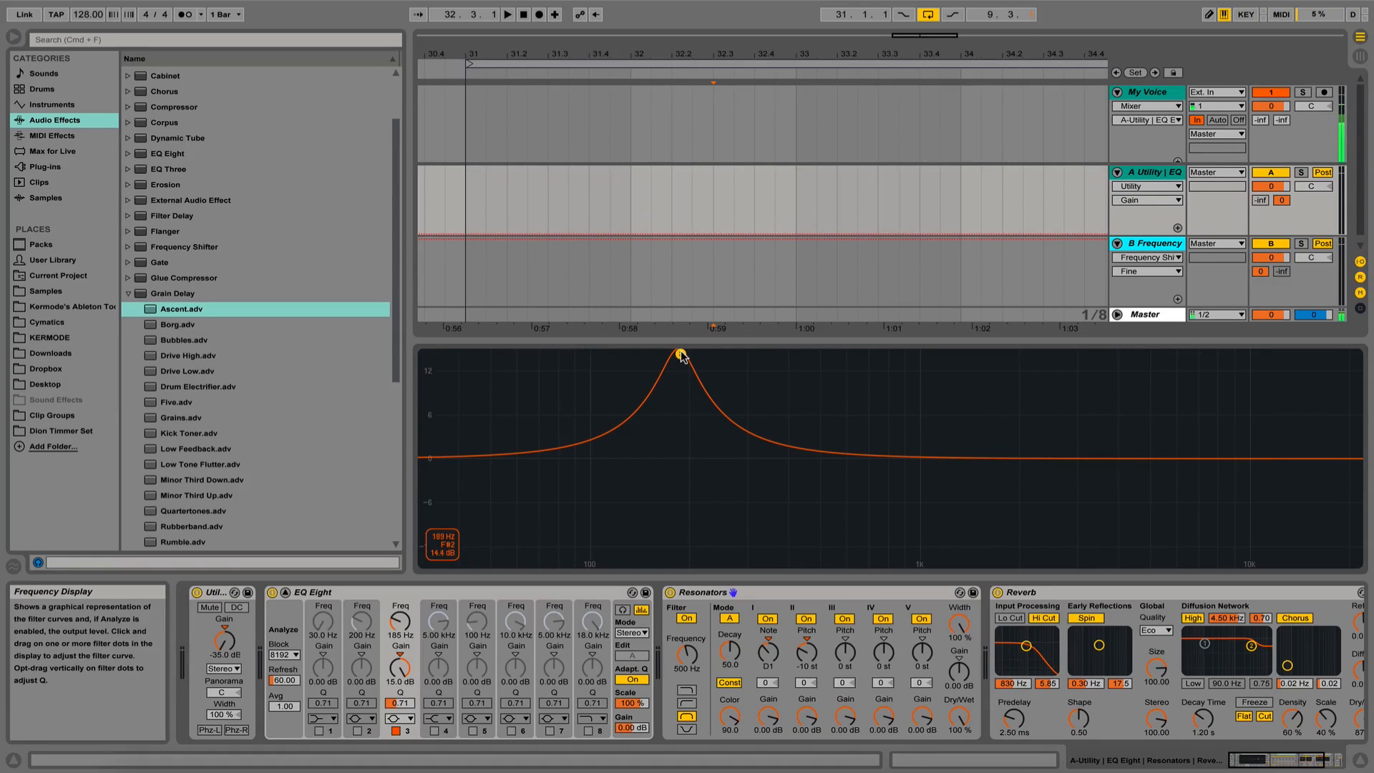
drag(680, 356, 681, 508)
drag(702, 337, 702, 573)
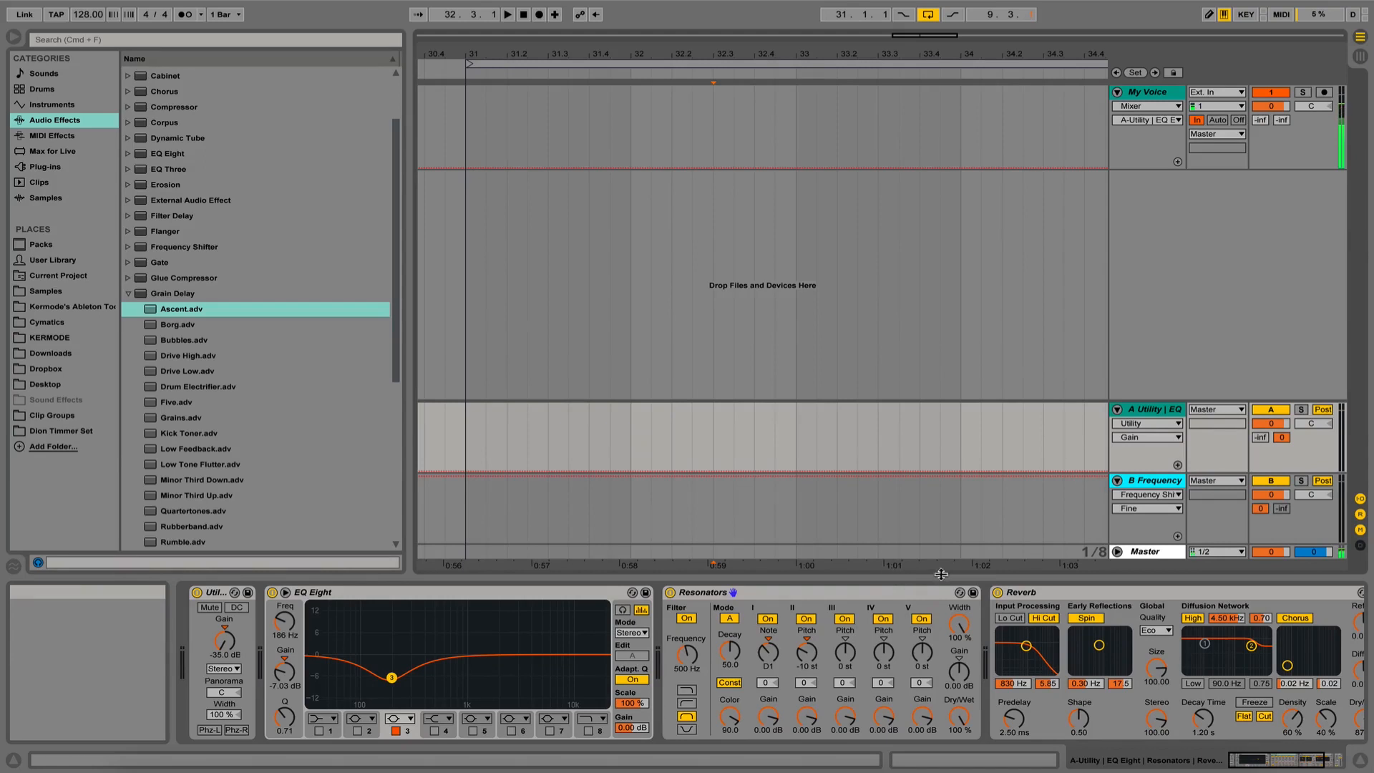
Look through return A's device chain and display the devices on return B
mouse_move(1245, 762)
mouse_down()
mouse_move(1274, 763)
mouse_move(1257, 767)
mouse_up()
click(1153, 482)
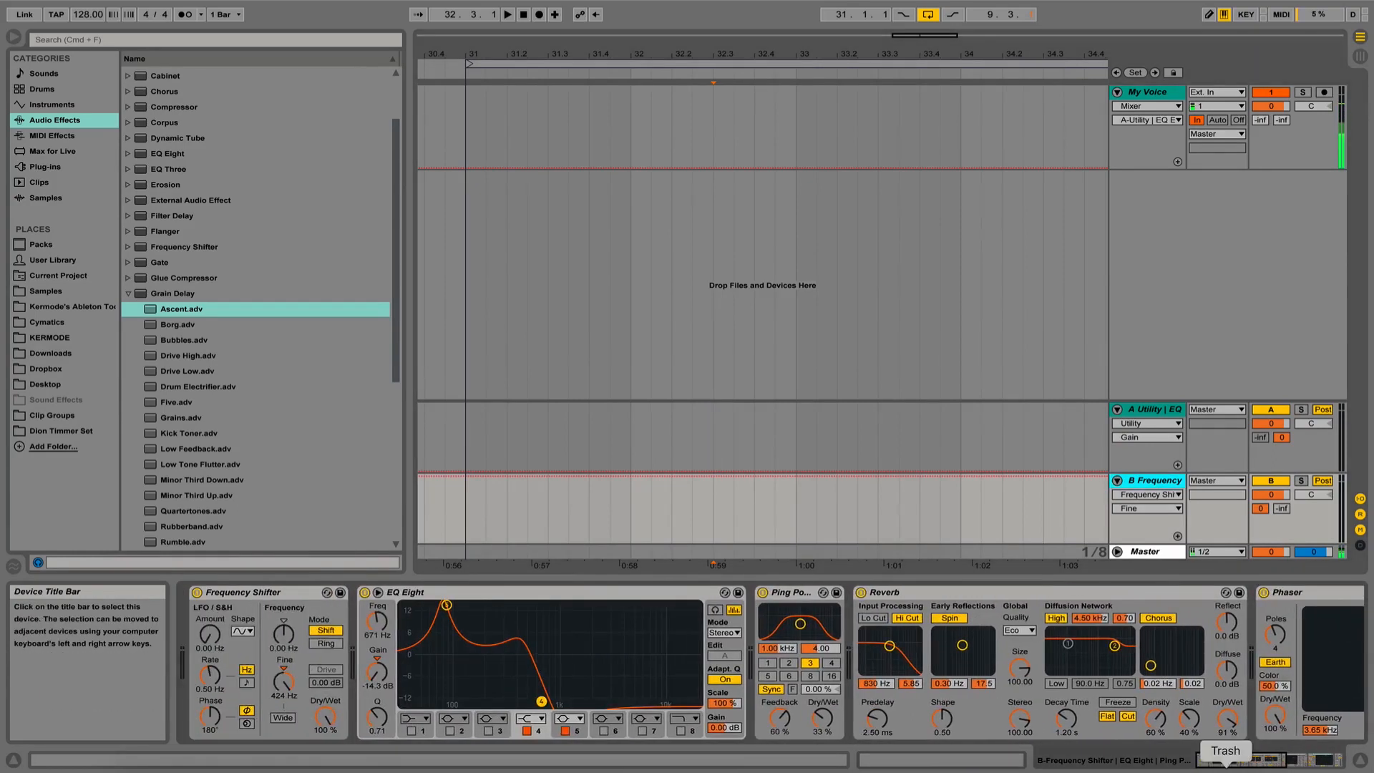